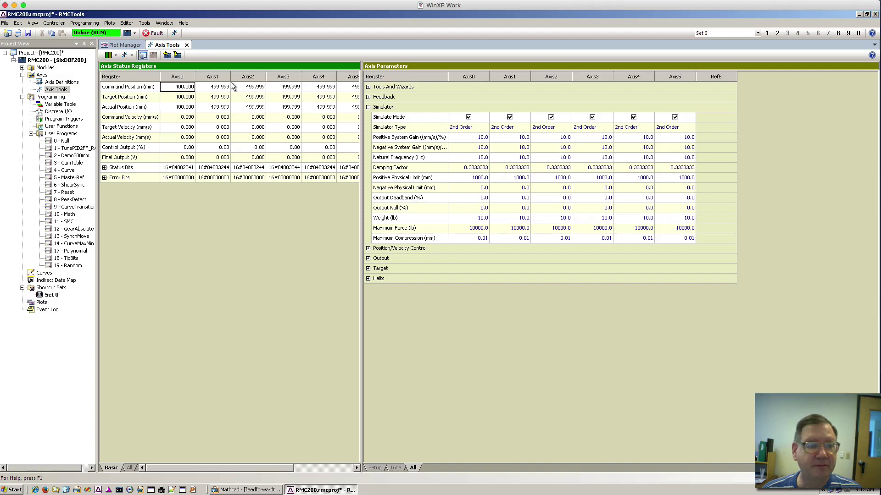
Step: In Plot Manager, review the Move to 100mm settings (Move Absolute, 500 mm/s, 2500 mm/s² accel/decel)
click(128, 46)
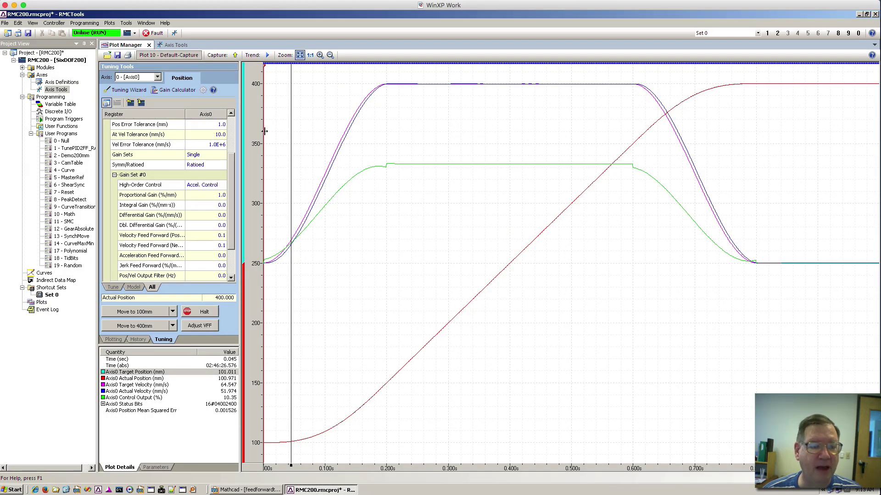
click(172, 313)
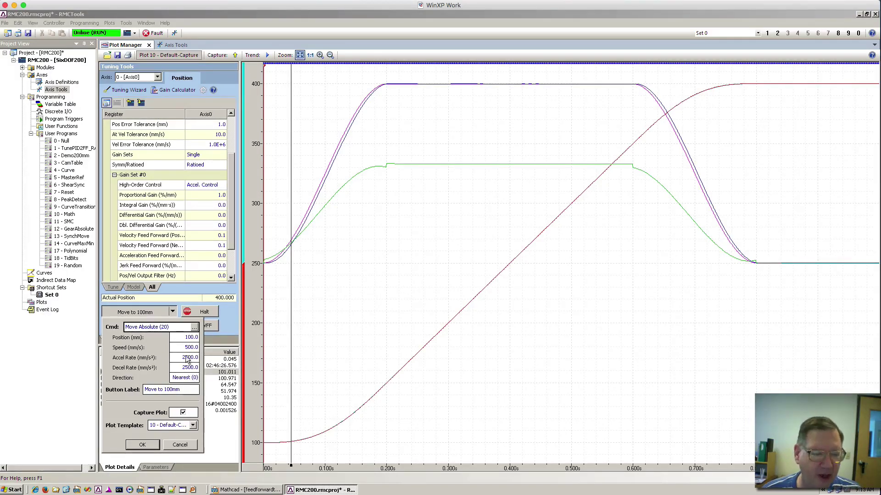
click(221, 323)
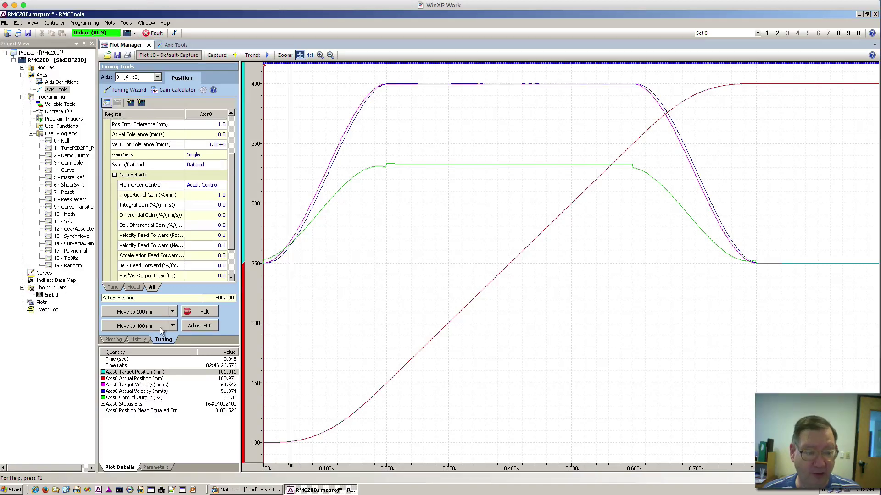
Step: Set velocity feed forward to 0.0 and capture a 100→400 mm move
click(140, 311)
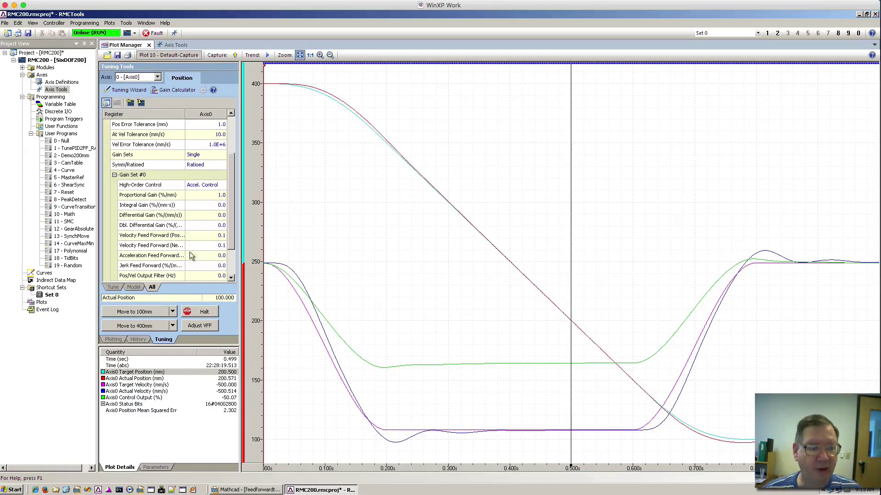
click(210, 239)
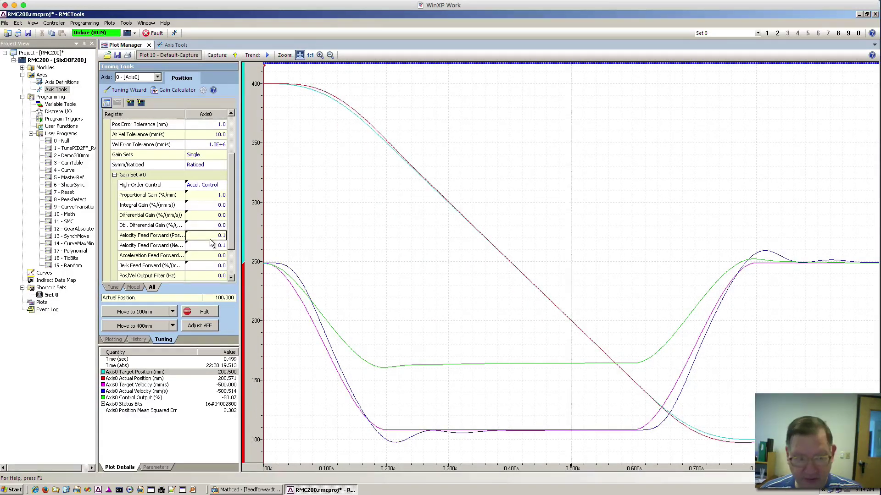
text(0)
key(Return)
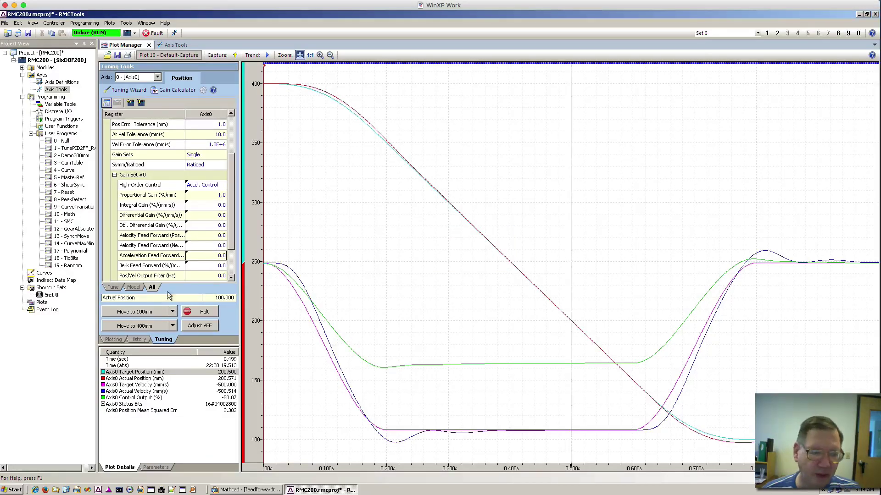
click(152, 326)
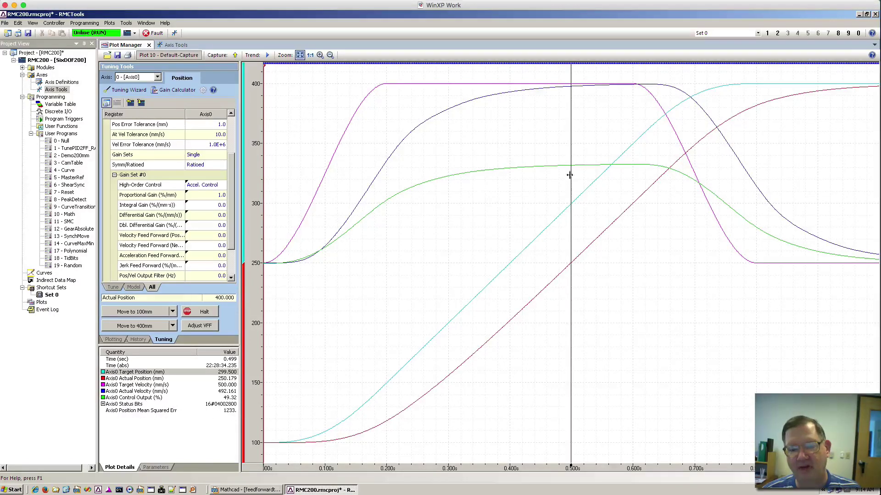
Step: Place the plot cursor at about 0.59 s to compare target and actual position
drag(569, 175, 627, 172)
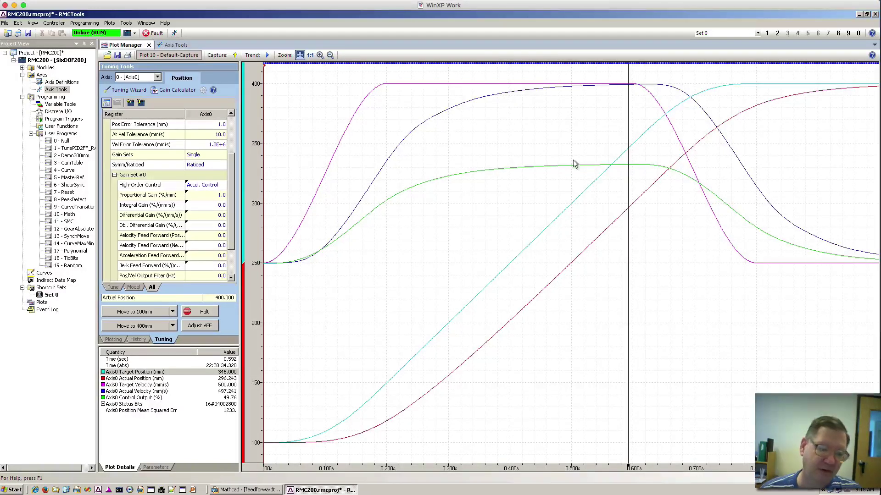
Step: Set and download proportional gain 2.0, then capture a fresh 100→400 mm move
click(221, 196)
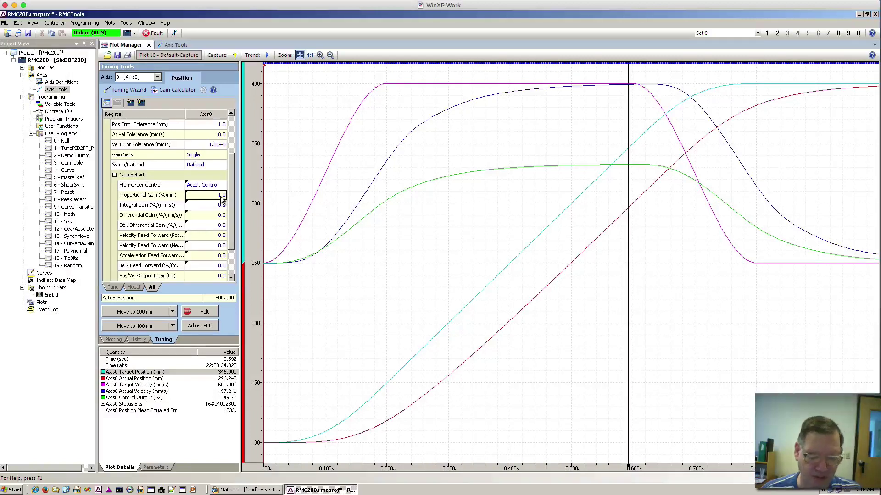
text(2)
key(Return)
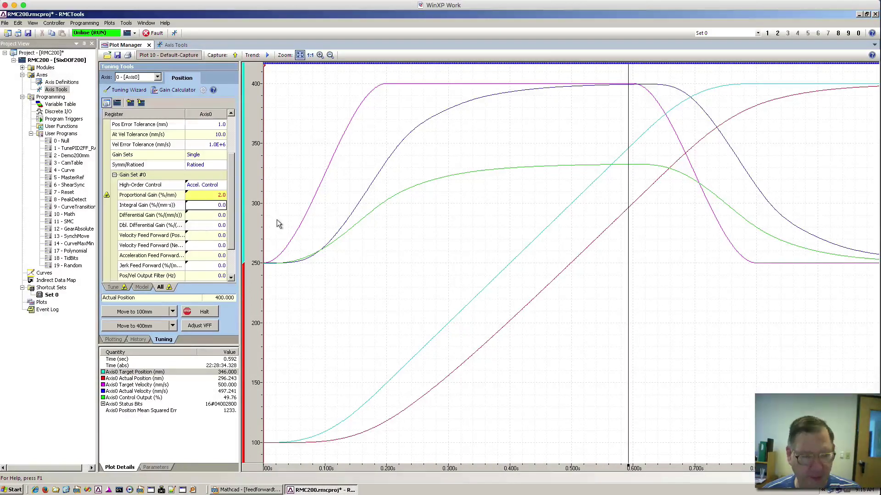
key(ctrl+d)
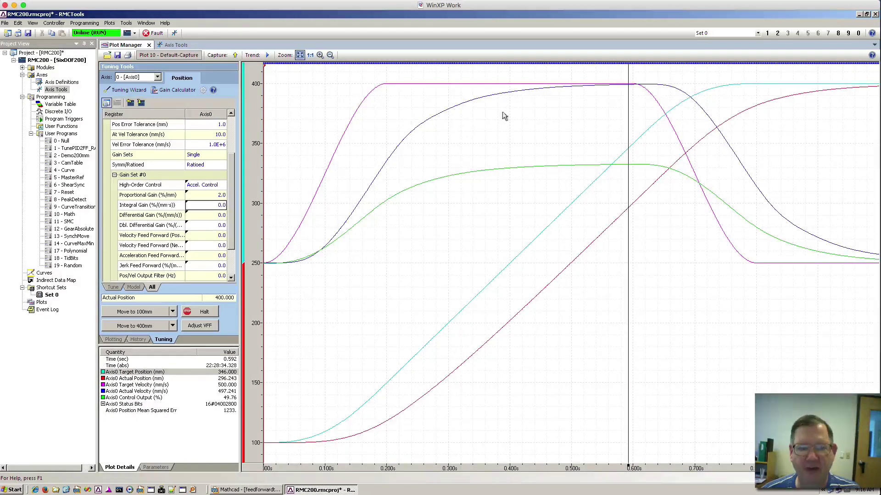
click(158, 312)
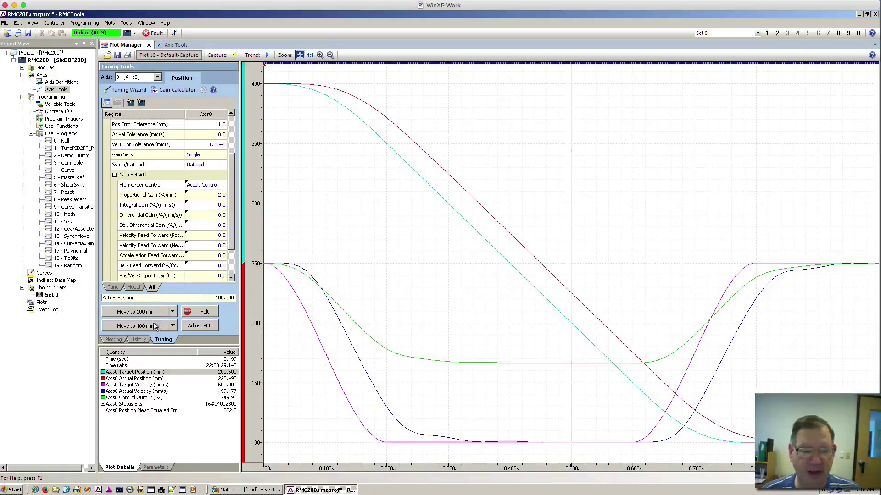
click(152, 326)
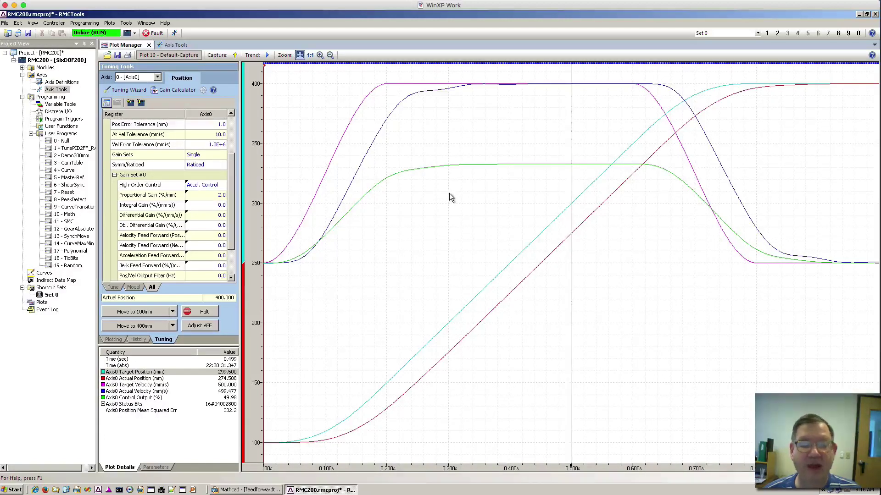
Step: Position the plot cursor near 0.55 s to read target 323 mm versus actual 298 mm
drag(569, 166, 563, 166)
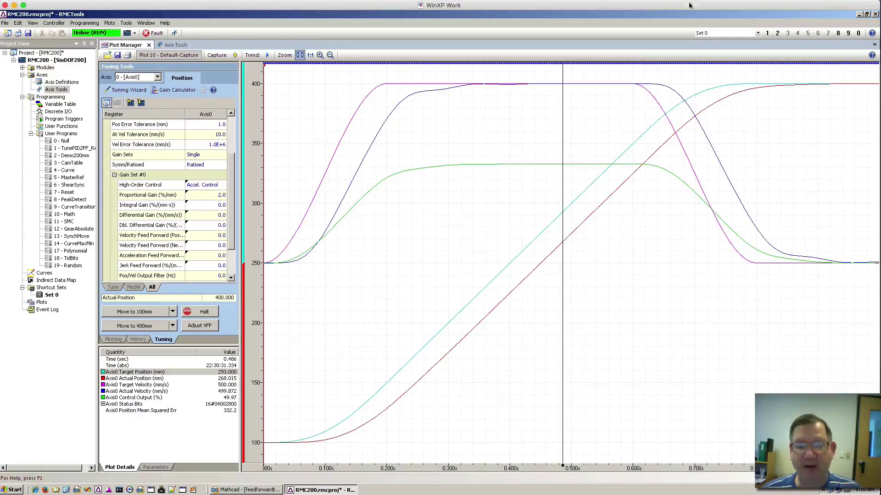
drag(563, 150, 599, 150)
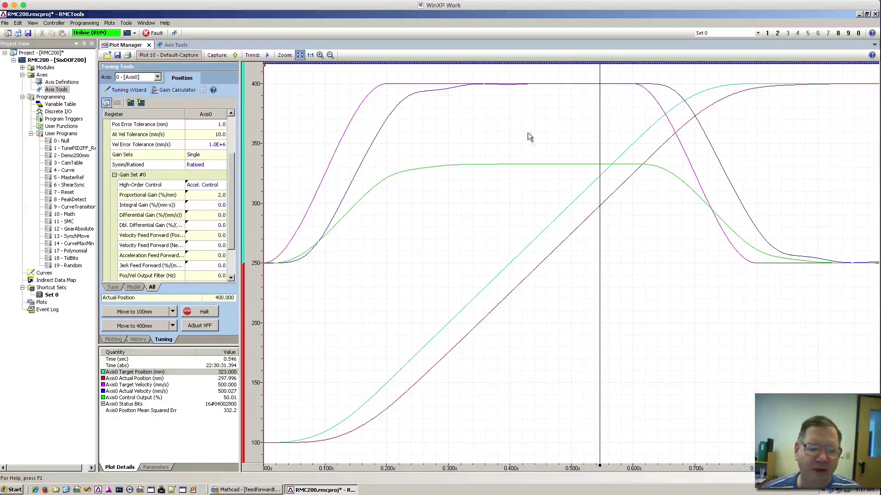
Step: Raise proportional gain to 5.0 and capture a new 100→400 mm move
click(223, 197)
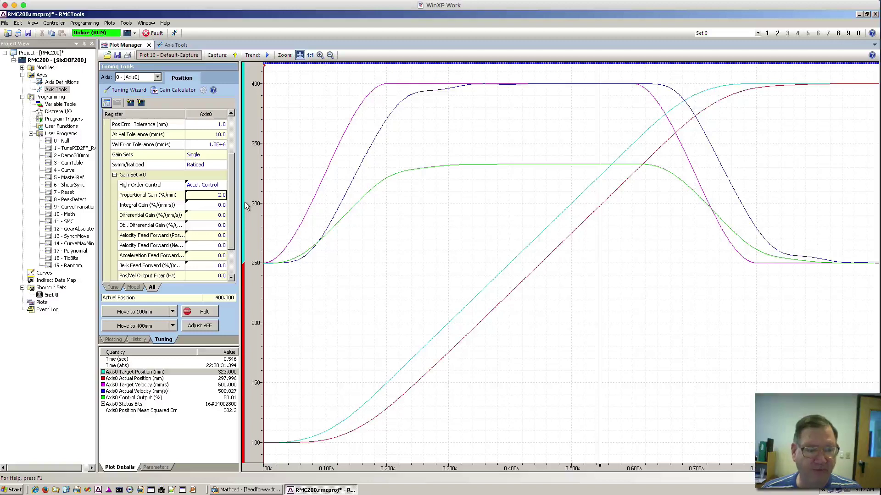
text(5)
key(Return)
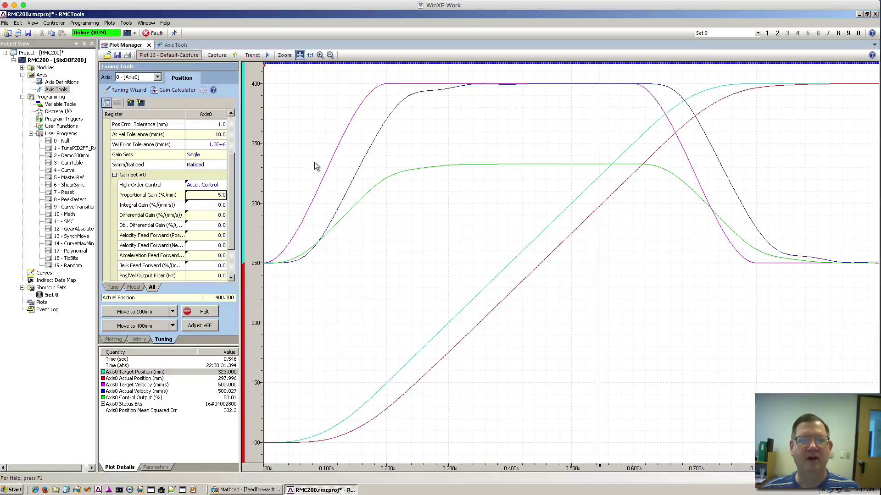
click(142, 315)
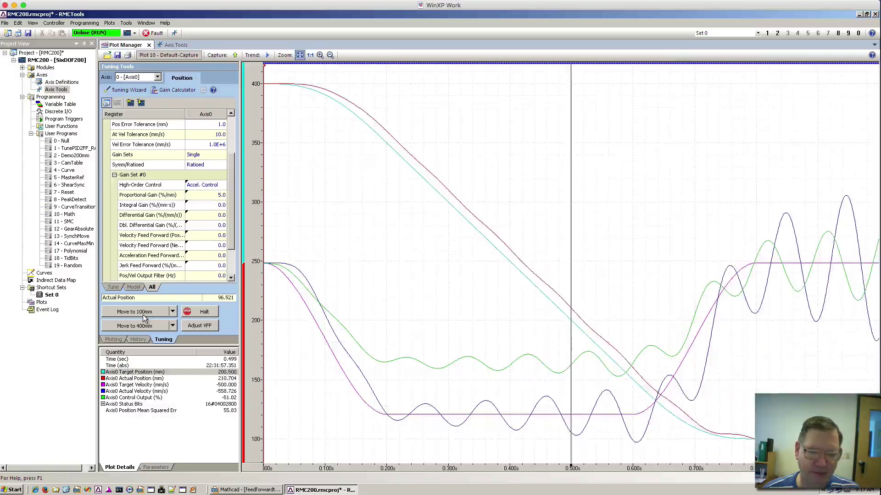
click(143, 327)
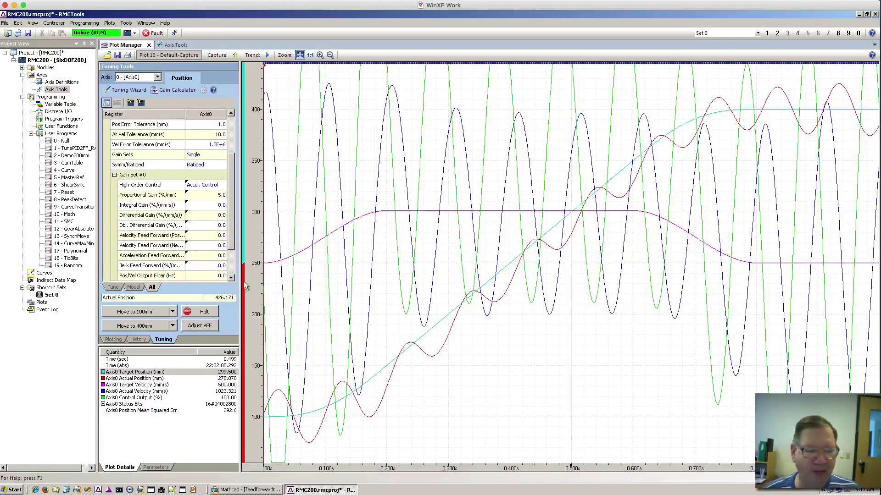
Step: Download proportional gain 2.5, rerun the 100→400 mm move, and read values at 0.509 s
click(216, 198)
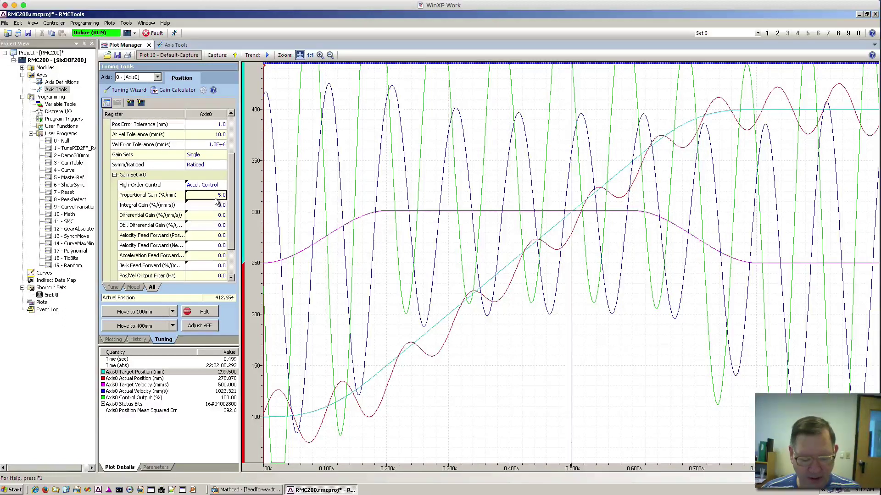
text(2.5)
key(Return)
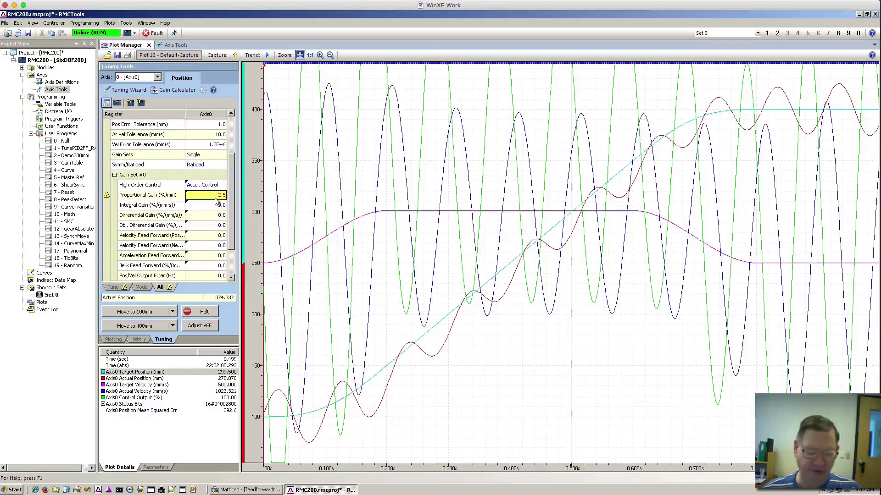
key(ctrl+d)
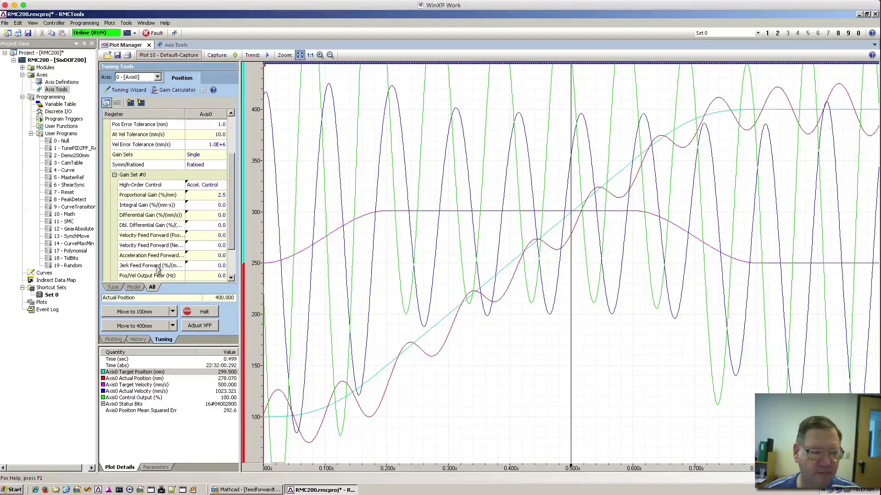
click(144, 313)
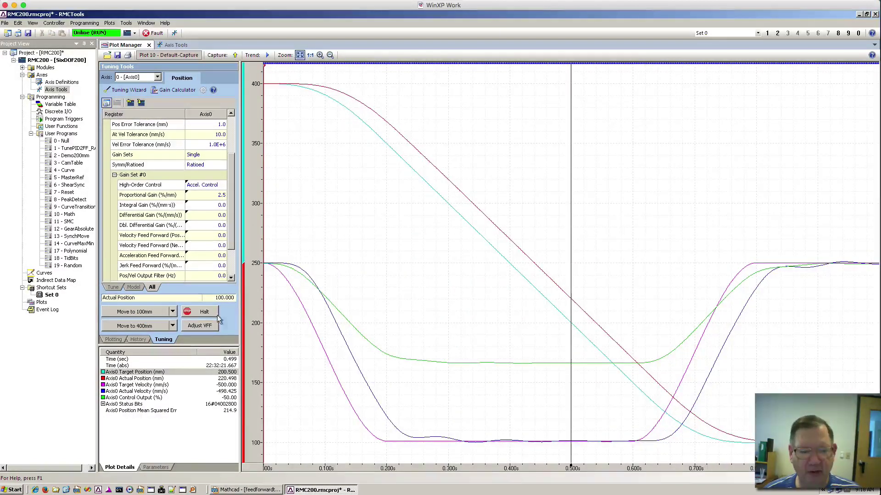
click(165, 326)
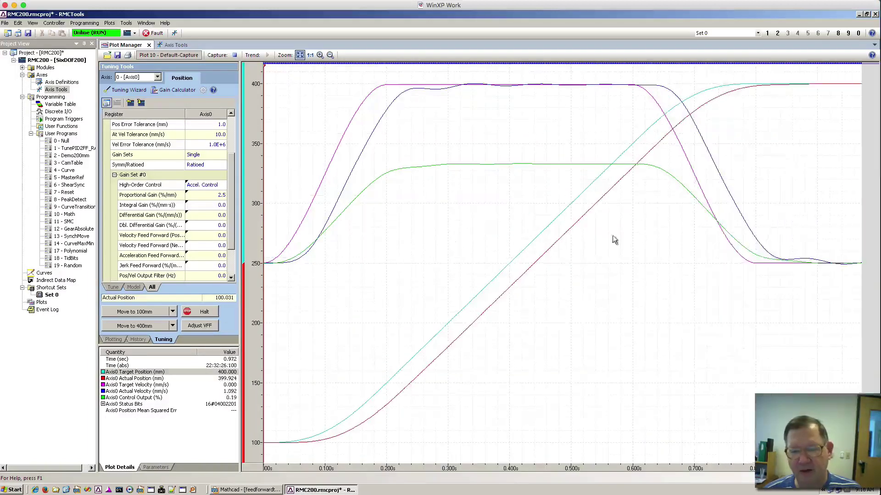
drag(593, 213, 576, 210)
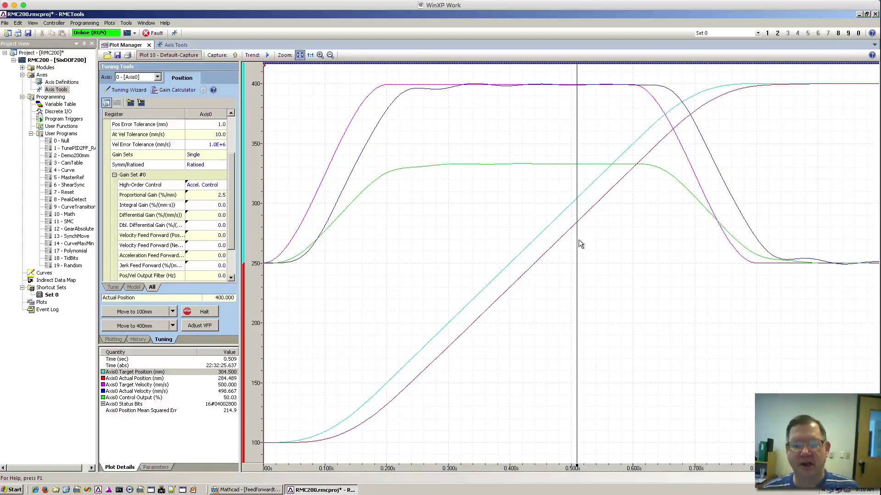
Step: Edit the proportional gain again and commit the new value for download
click(220, 204)
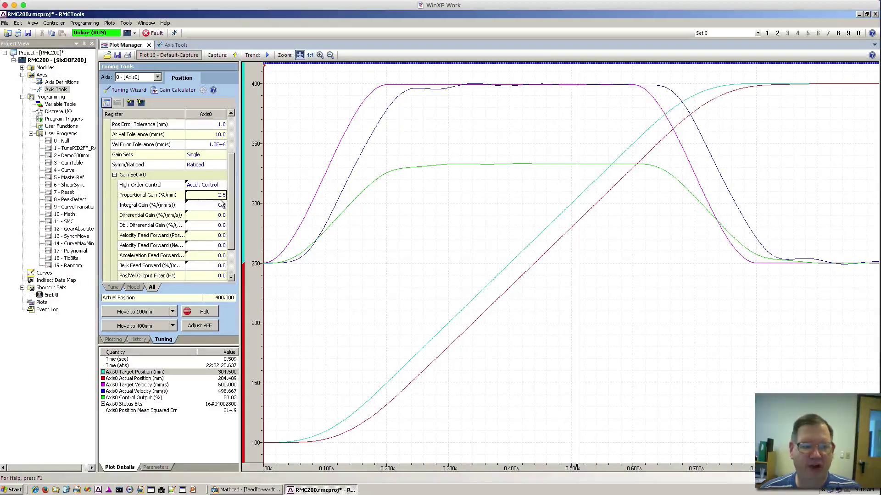
text(4)
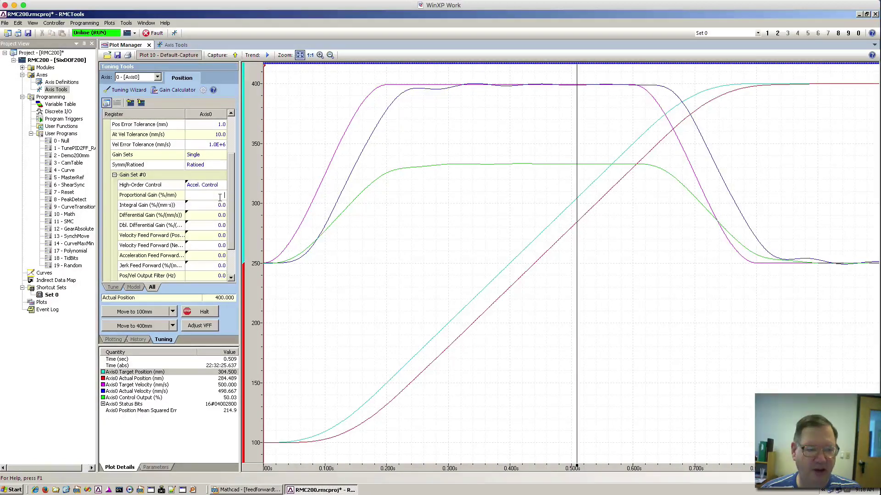
key(Return)
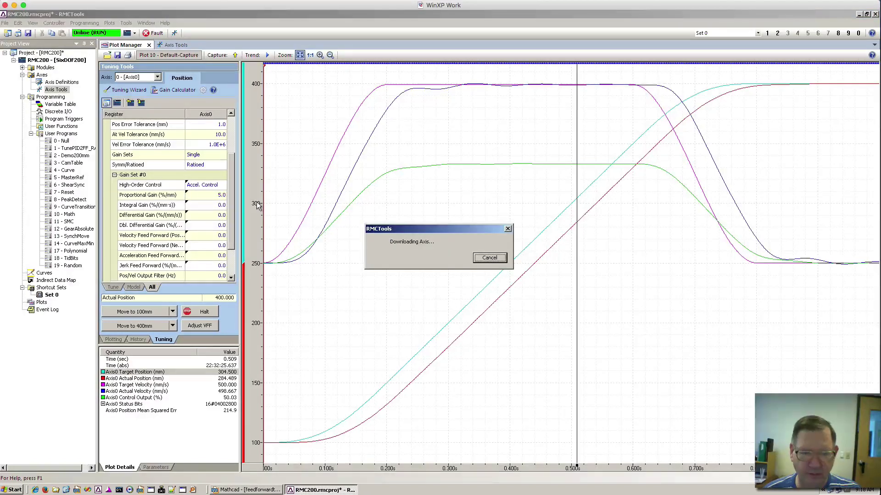
Step: Capture a 400→100 mm move and read the plot values at about 0.488 s
click(128, 312)
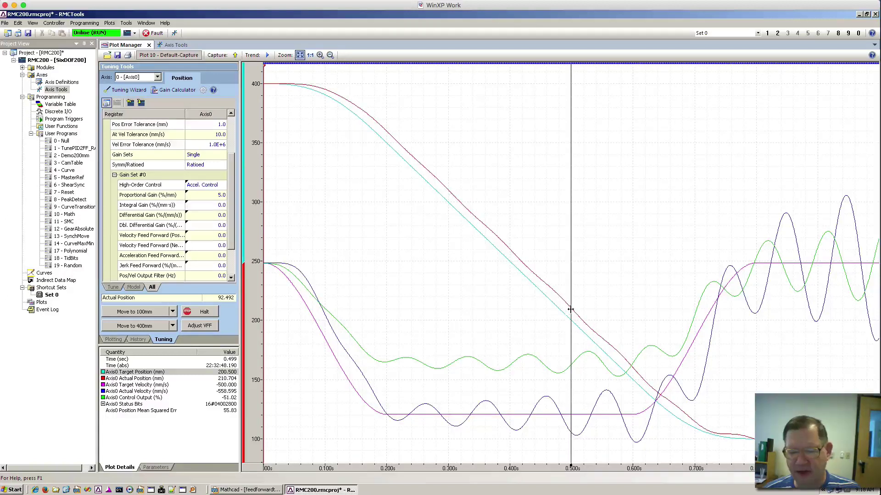
drag(572, 308, 565, 308)
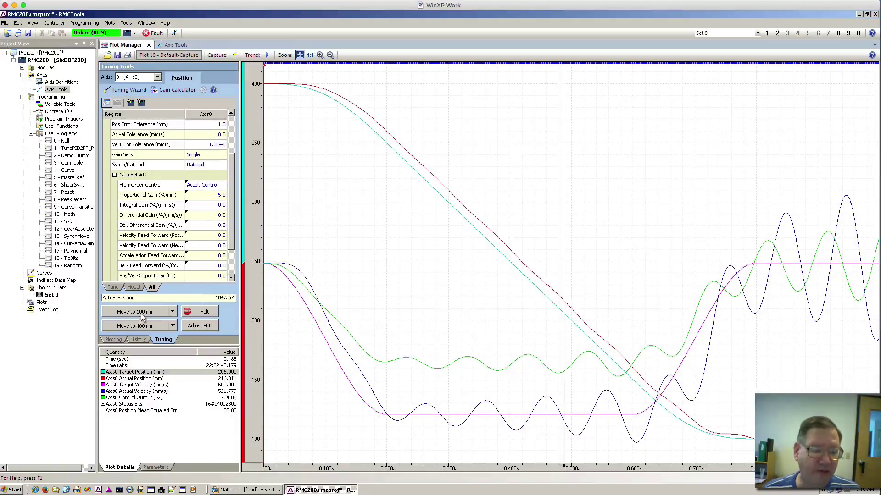
Step: Return proportional gain to 2.5 and capture a fresh 100→400 mm move
click(220, 196)
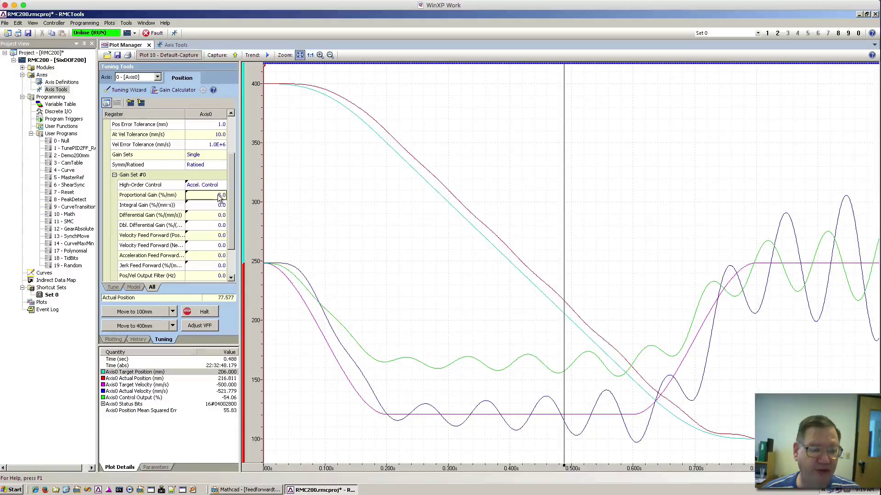
text(2.5)
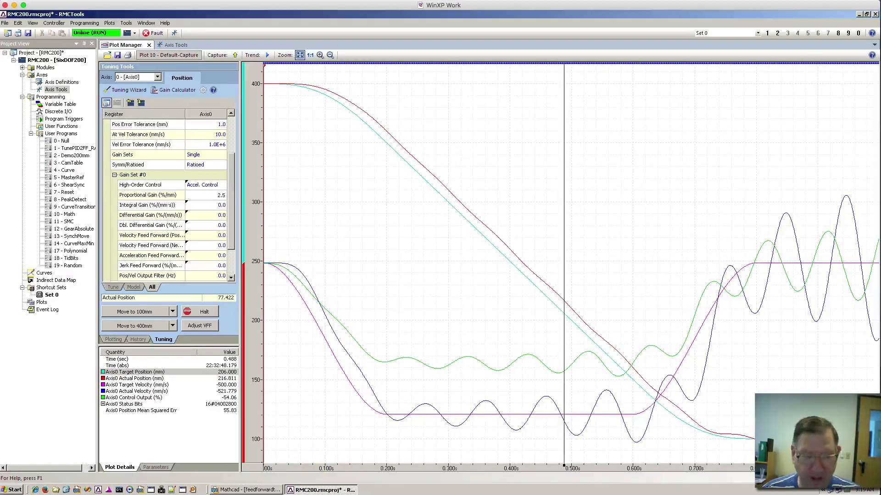
key(Return)
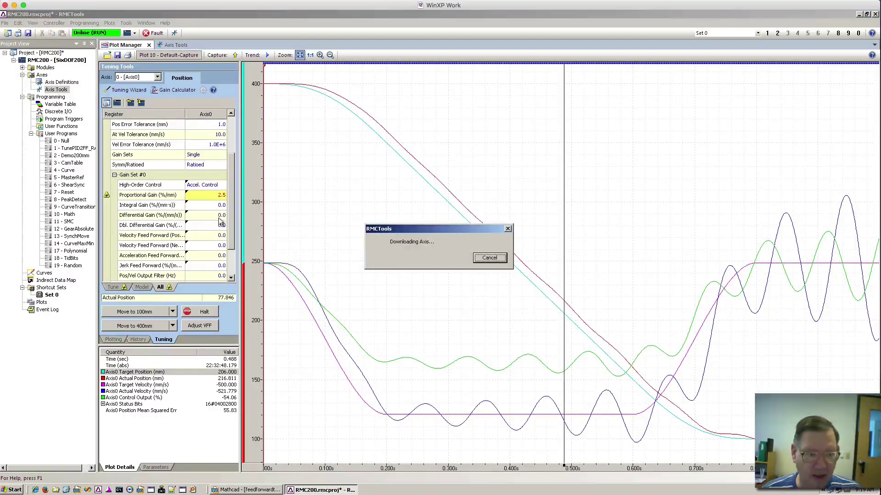
click(136, 312)
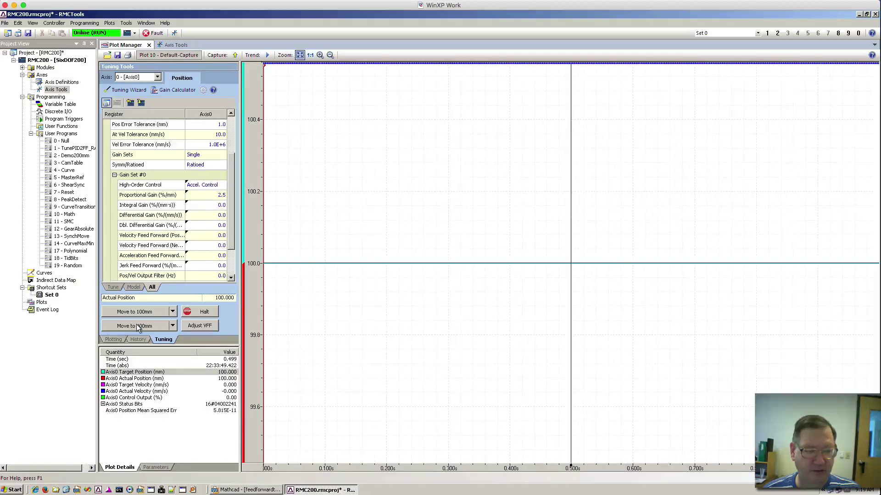
click(136, 326)
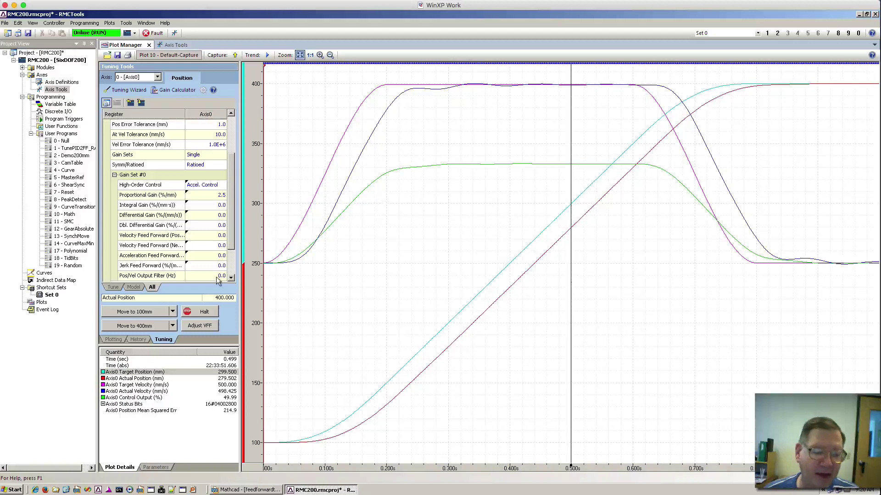
Step: Auto-adjust positive and negative velocity feed forward to about 0.1 using moves in both directions
click(198, 326)
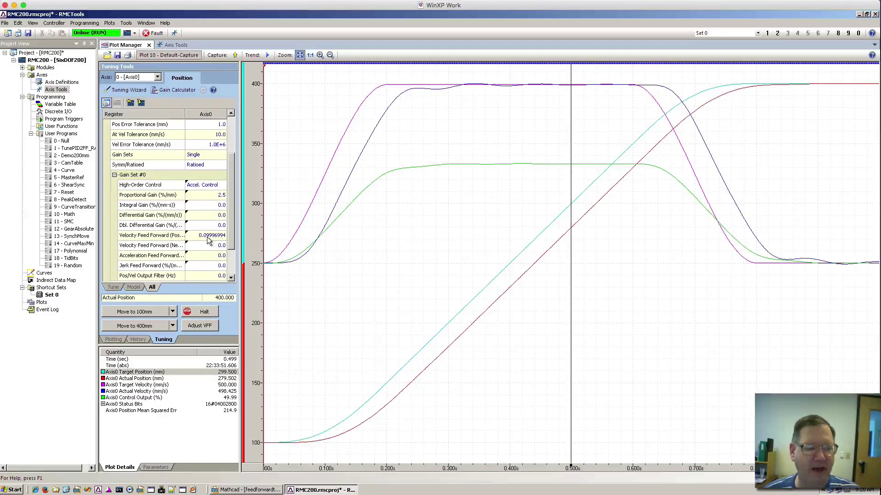
click(136, 313)
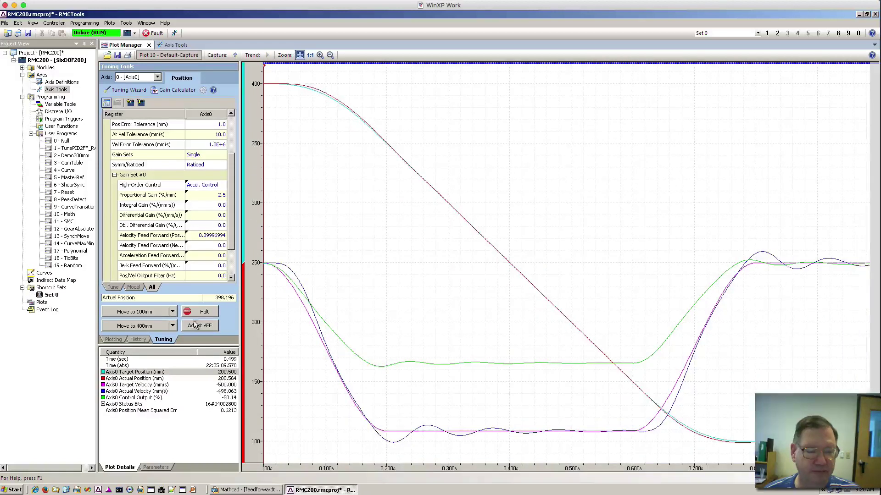
click(196, 327)
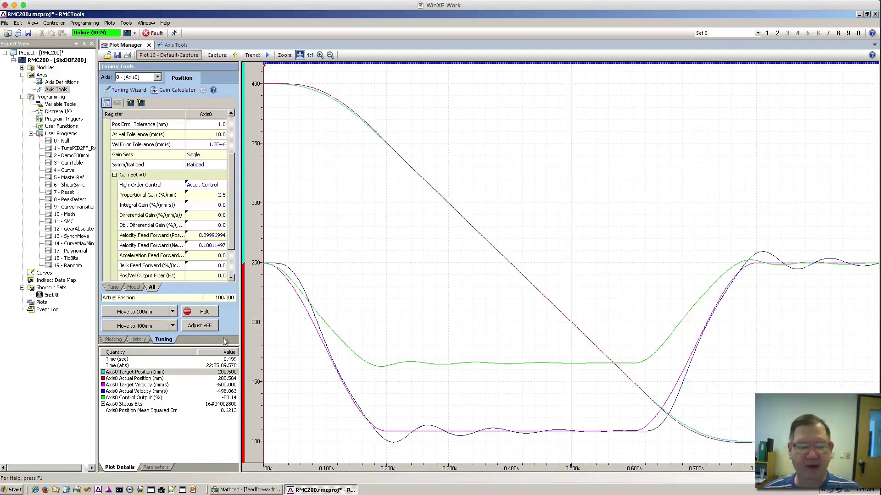
click(131, 326)
Step: Place the plot cursor at 0.499 s to read actual 299.436 mm against target 299.5 mm
click(571, 262)
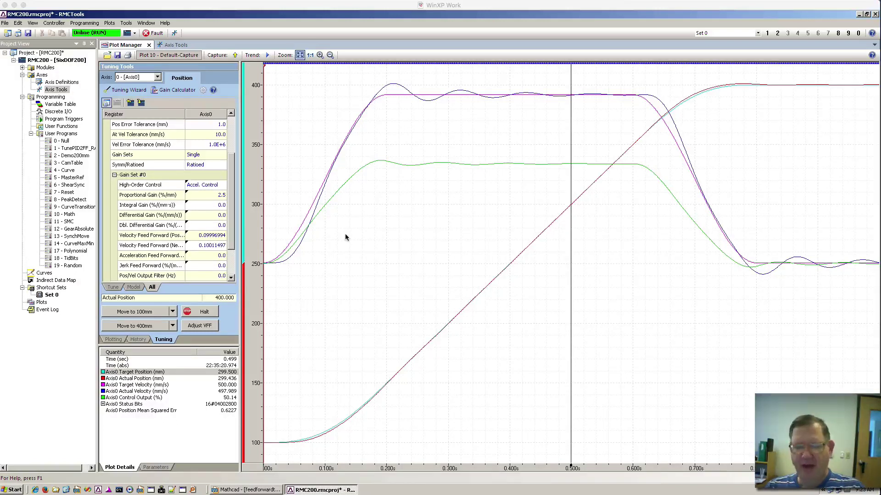
Step: Set acceleration feed forward to 0.001, then capture a 100 mm and 400 mm move
click(212, 263)
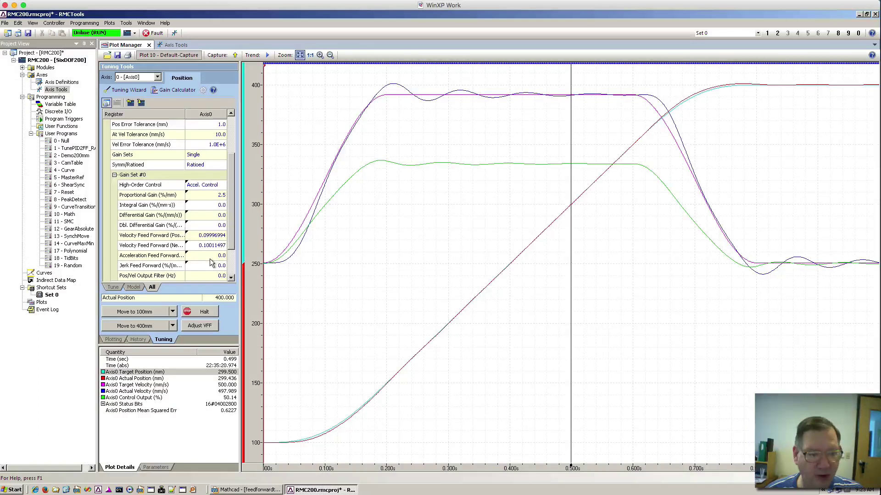
click(211, 259)
key(BackSpace)
key(BackSpace)
key(BackSpace)
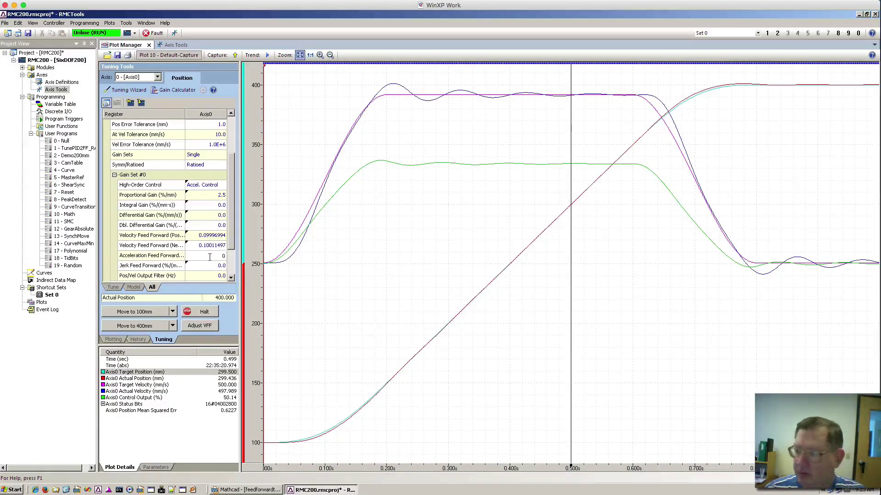
key(Return)
click(223, 255)
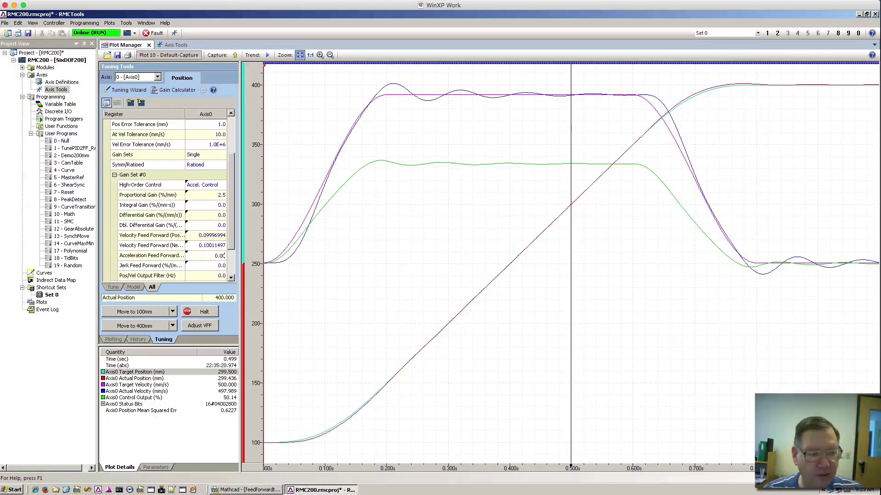
text(1)
key(Return)
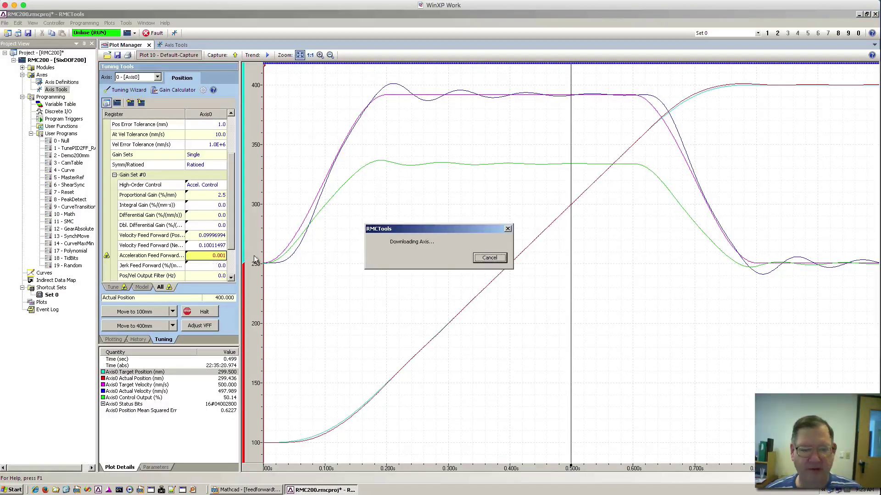
click(144, 312)
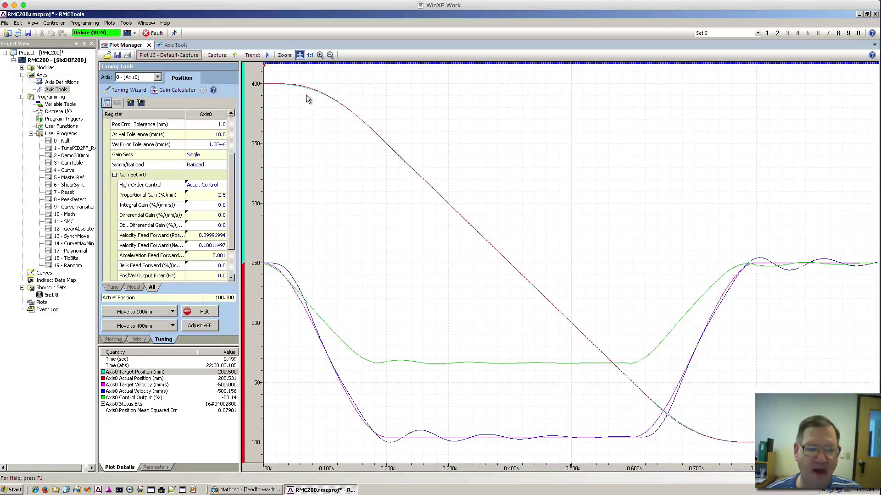
click(146, 327)
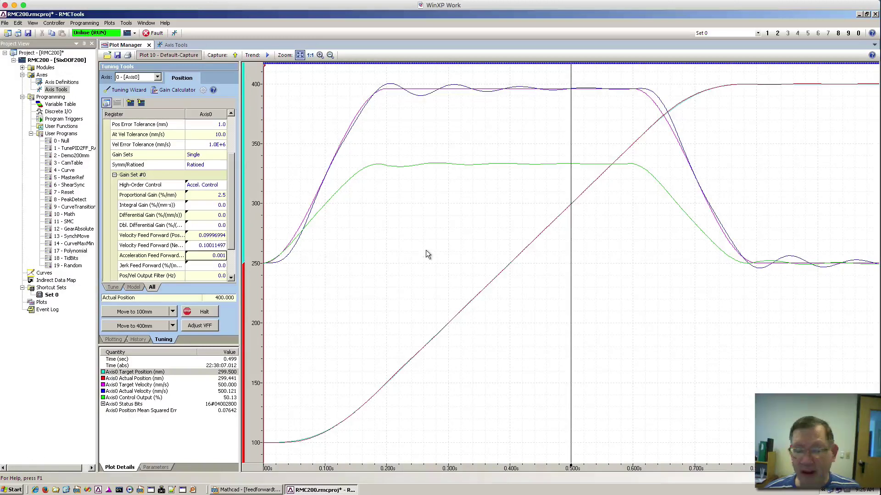
Step: Correct Axis0's jerk feed forward to 0.000025 (25.0E-6)
click(218, 268)
text(0)
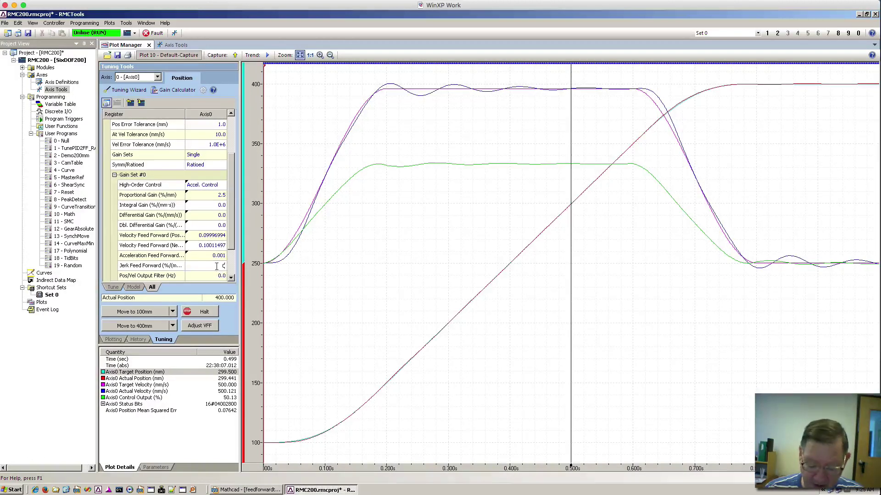
text(.0000)
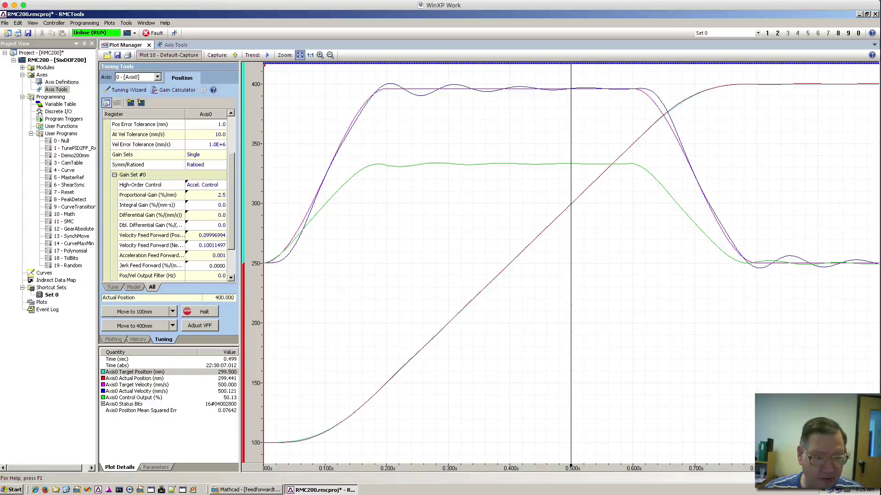
text(0025)
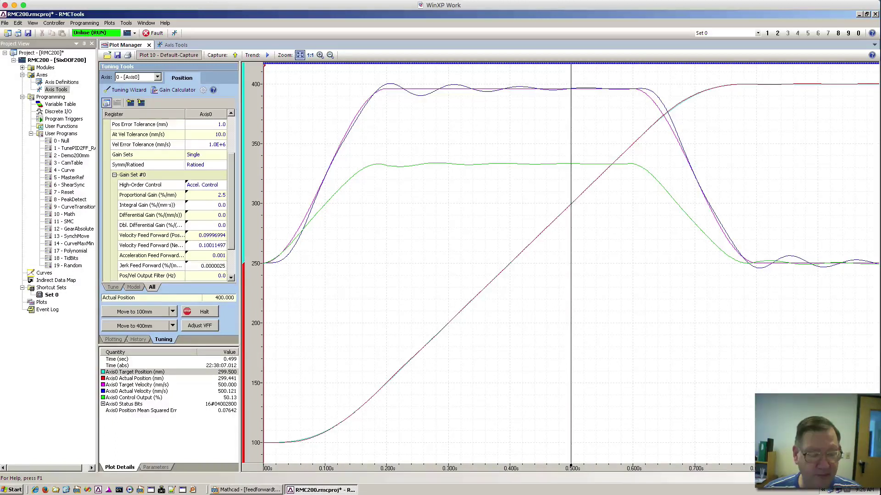
key(Return)
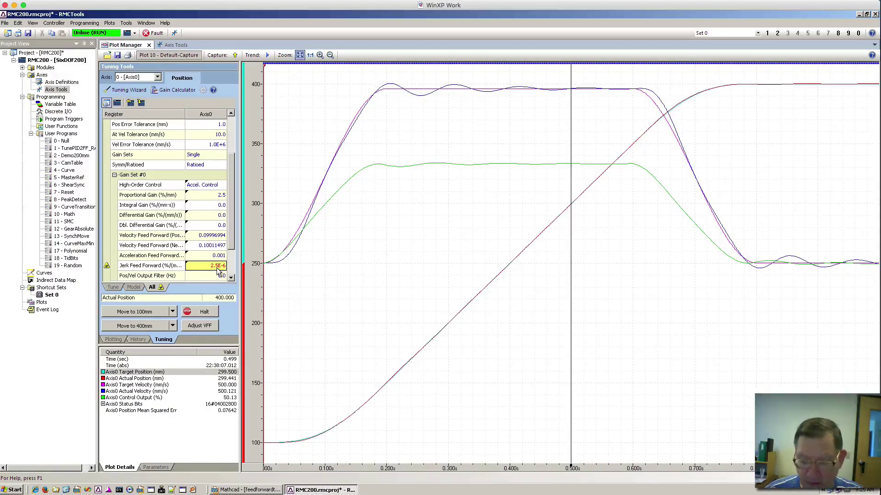
click(216, 267)
text(2)
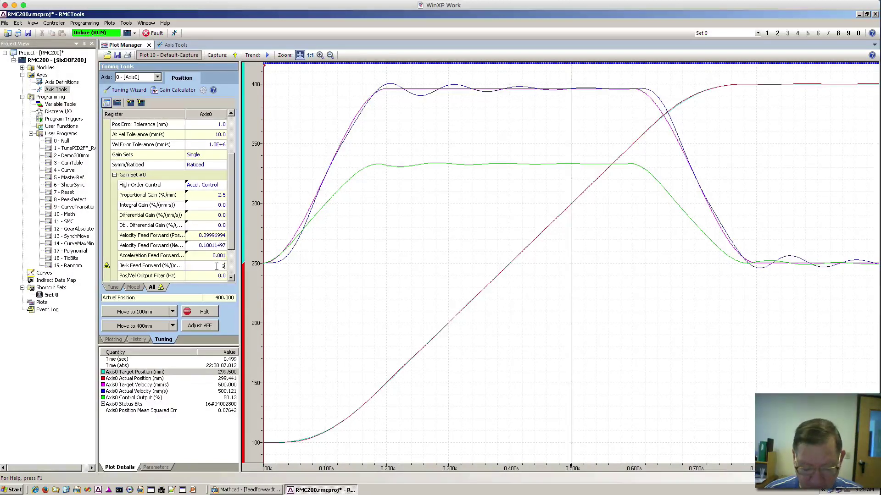
text(5)
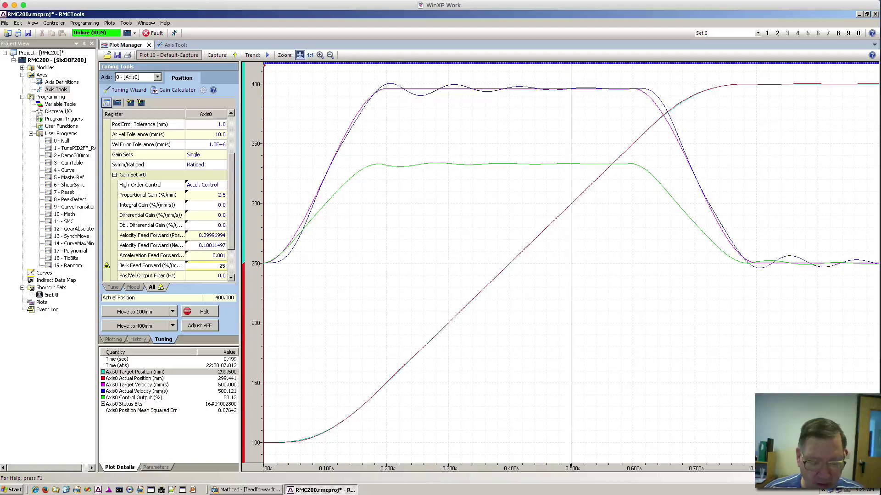
key(BackSpace)
key(BackSpace)
text(0.)
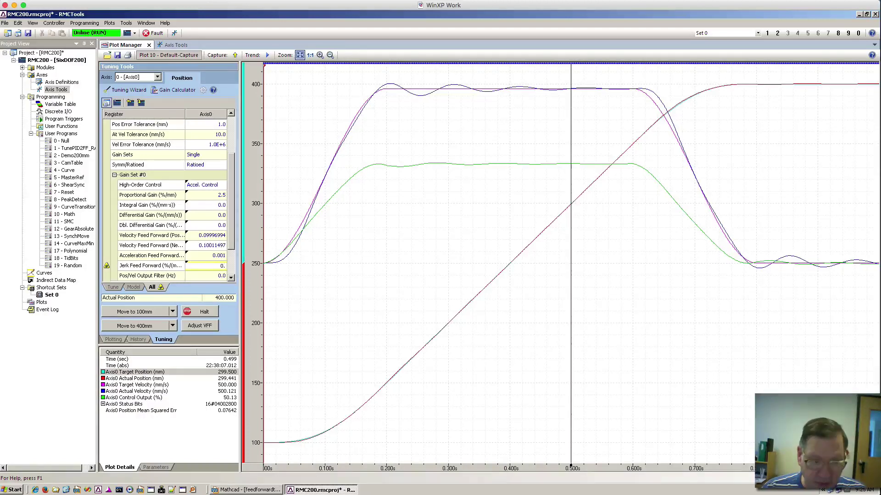
text(000025)
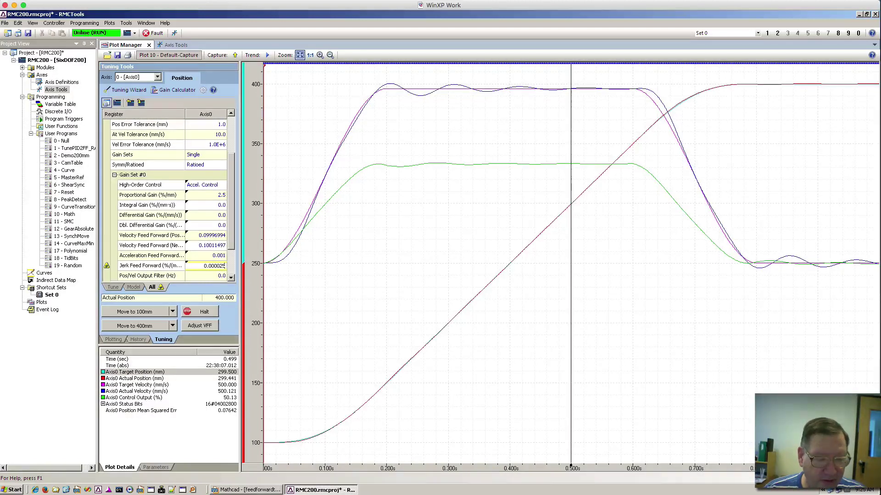
key(Return)
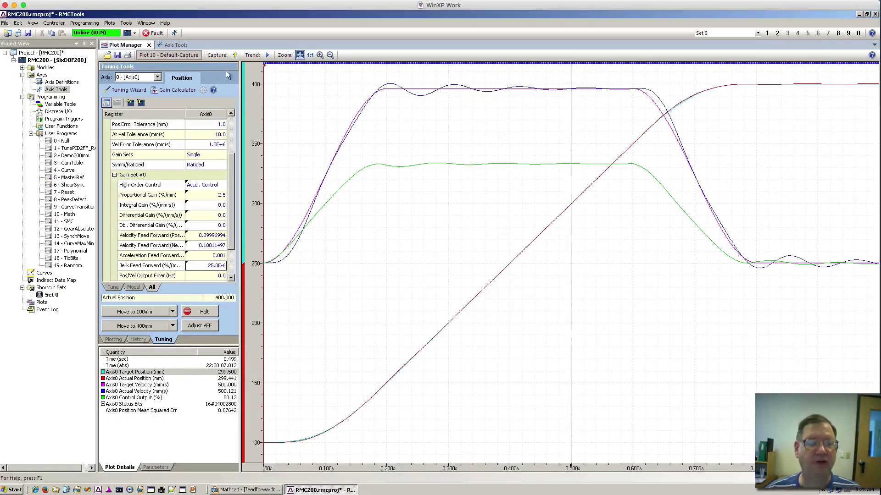
Step: Move the axis to 100 mm, then 400 mm, to capture the response with jerk feed forward
click(133, 312)
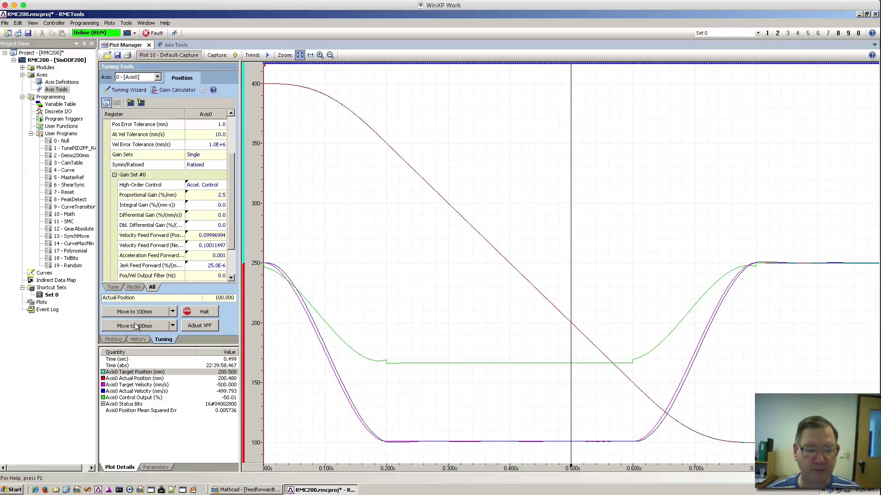
click(135, 326)
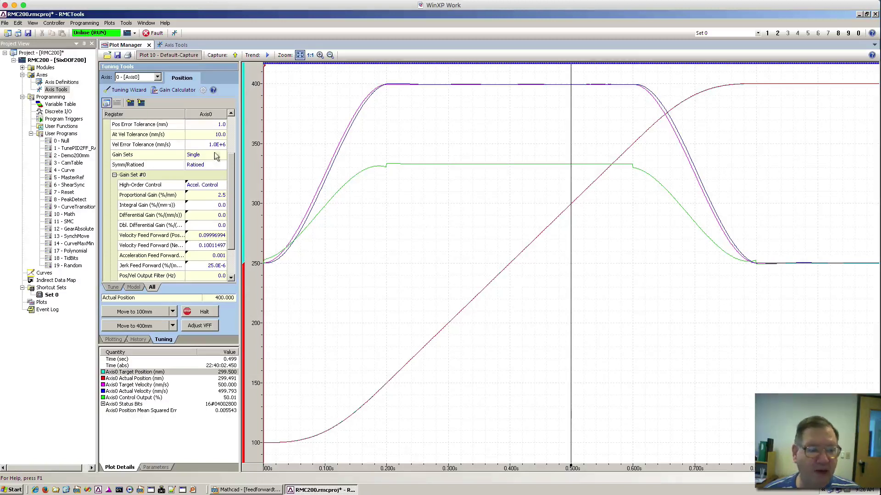
Step: Zero the positive and negative velocity, acceleration and jerk feed forward values
click(213, 237)
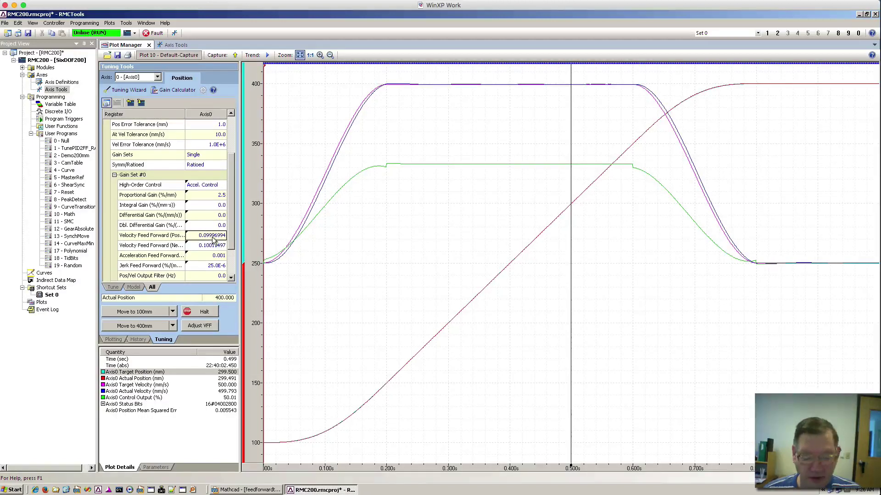
text(0)
key(Return)
text(0)
key(Return)
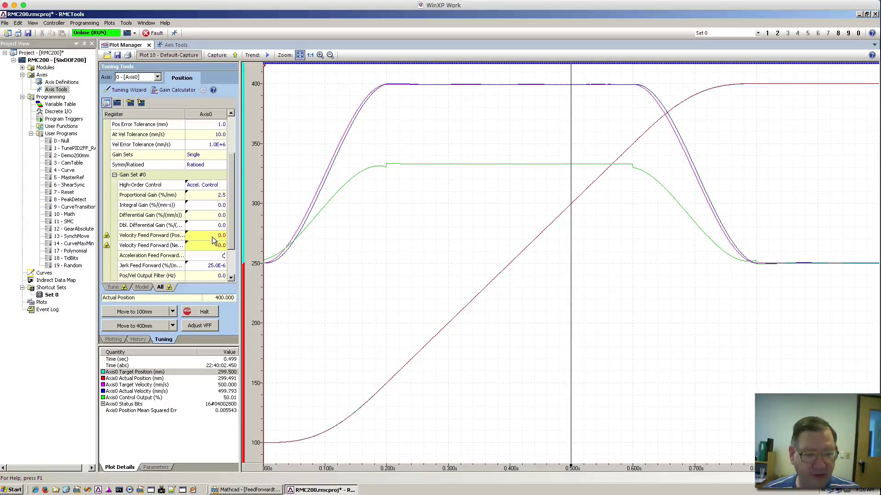
text(0)
key(Return)
text(0)
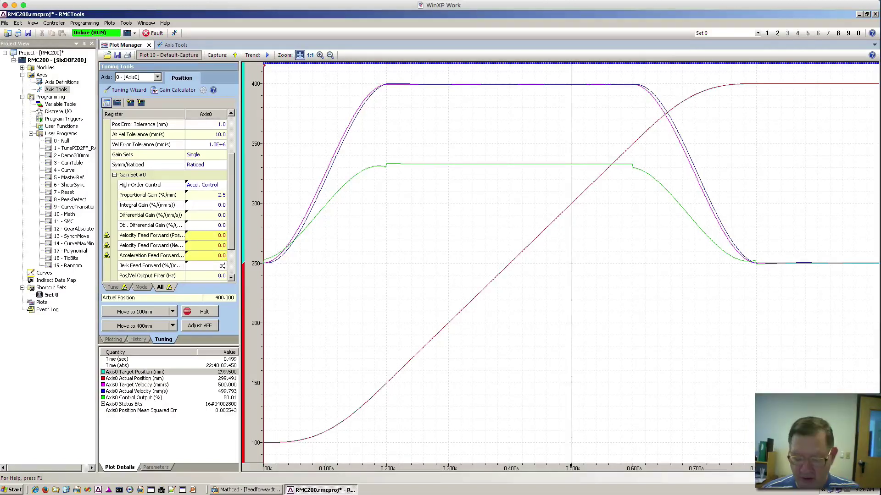
key(Return)
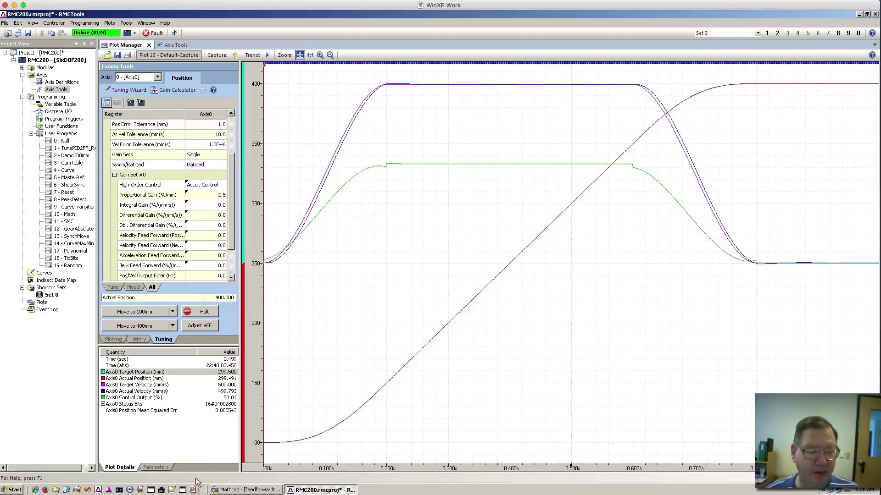
Step: Capture a 100 mm then 400 mm move with all feed forward disabled
click(125, 314)
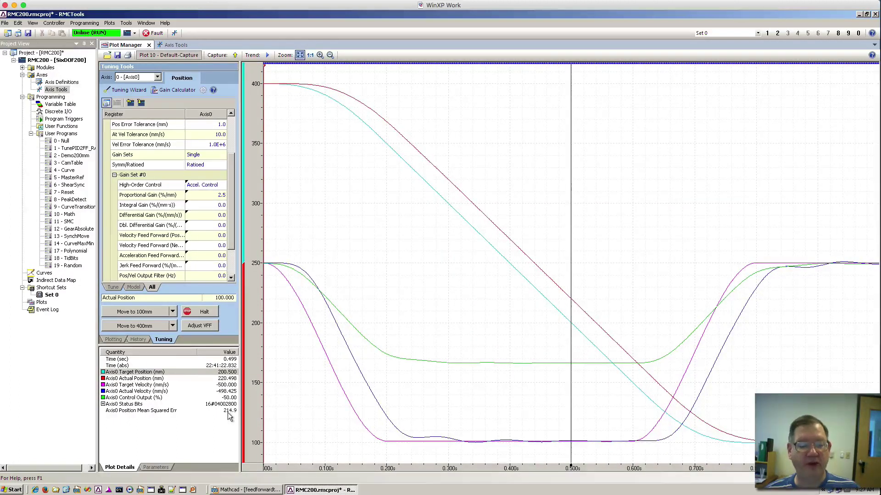
click(143, 330)
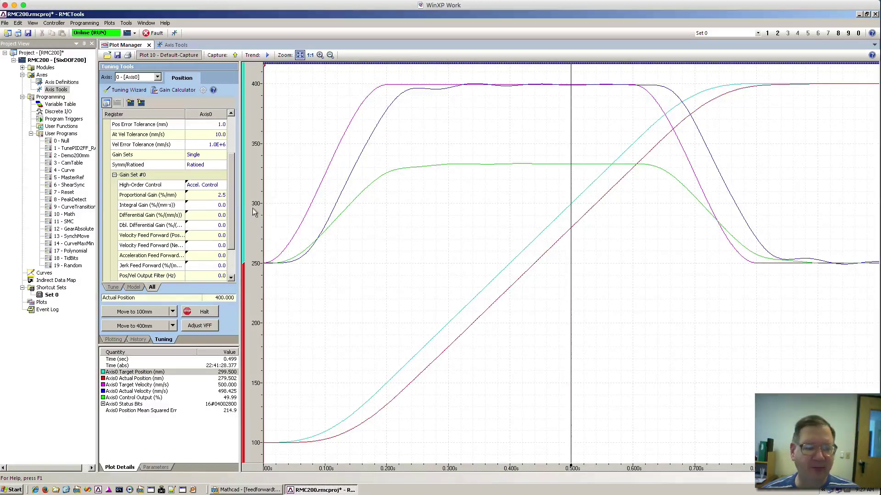
Step: Set and download proportional gain 2.0, then capture a 100→400 mm move
click(221, 196)
click(222, 196)
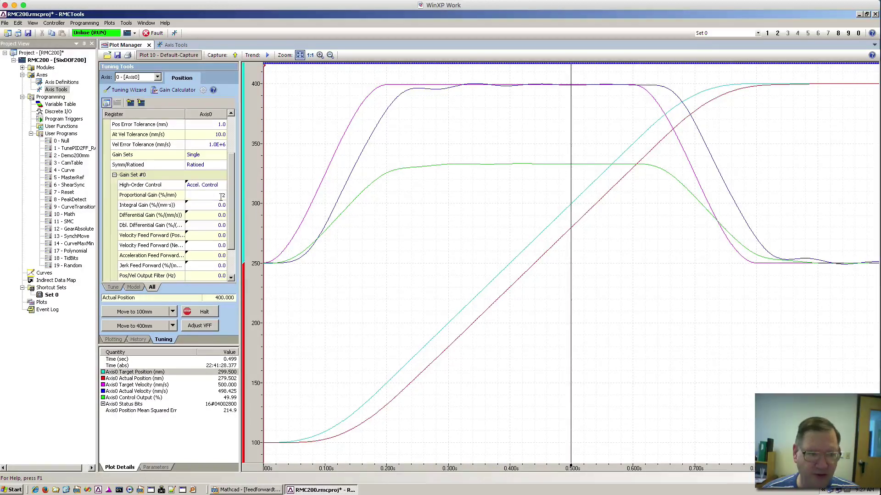
text(2)
key(Return)
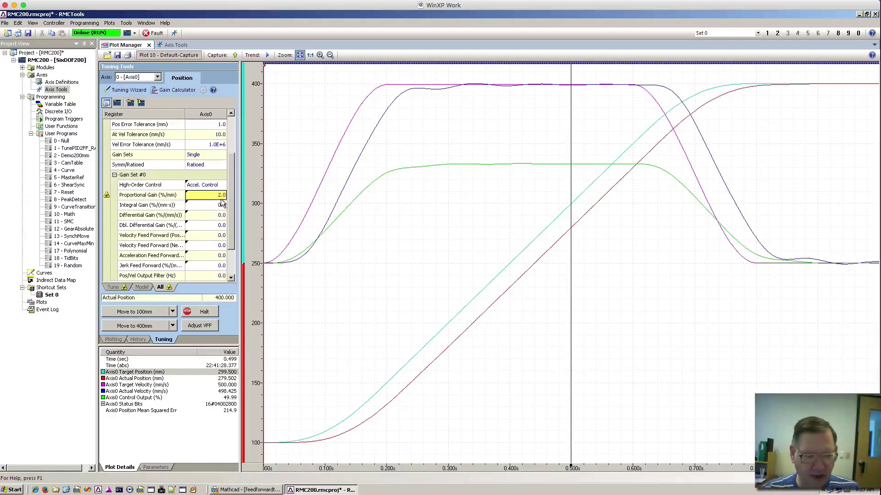
key(ctrl+d)
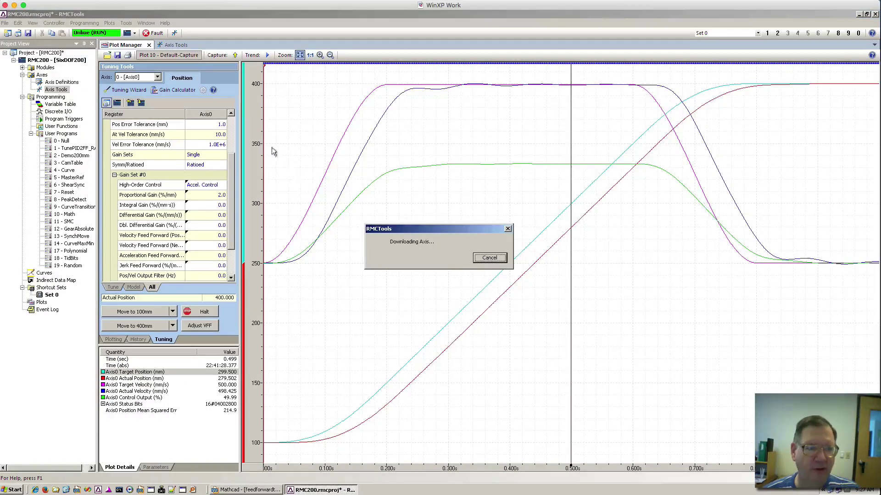
click(127, 312)
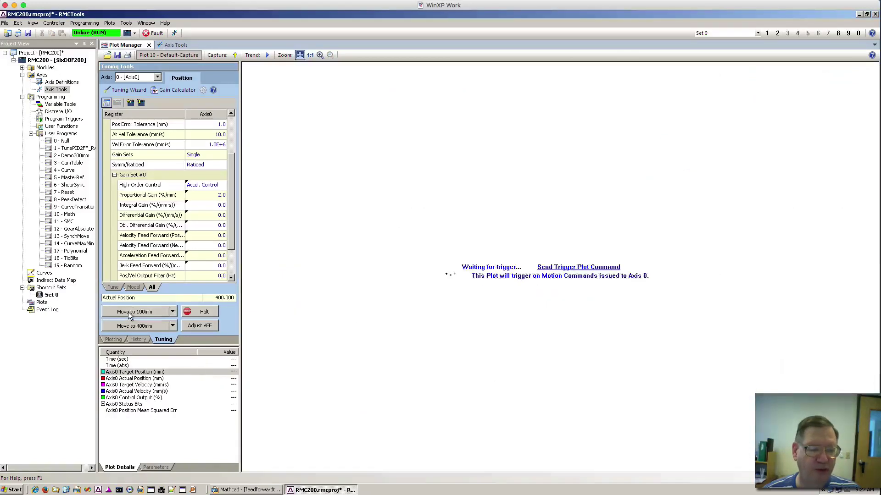
click(136, 326)
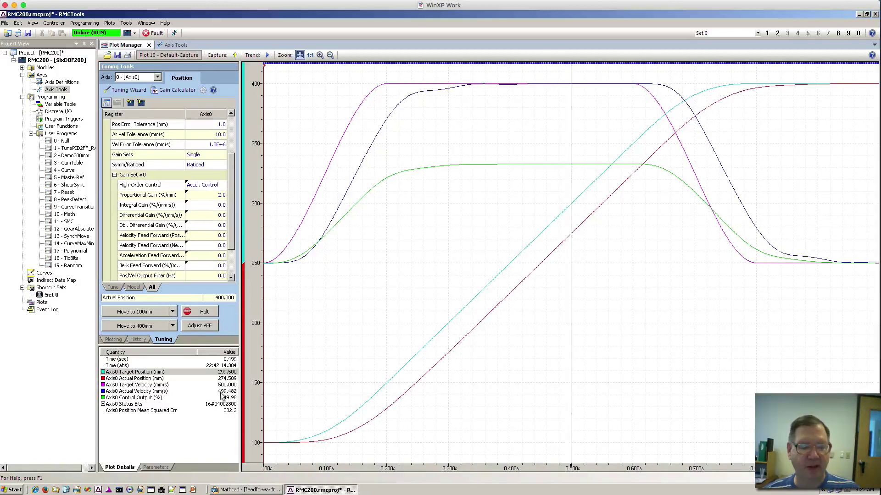
Step: Set proportional gain to 3.0 and download it to the axis
click(218, 196)
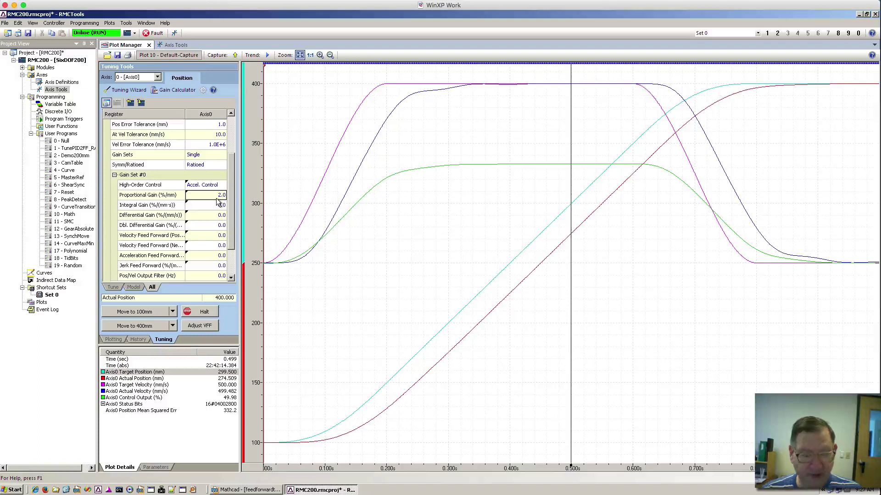
text(3)
key(Return)
key(ctrl+d)
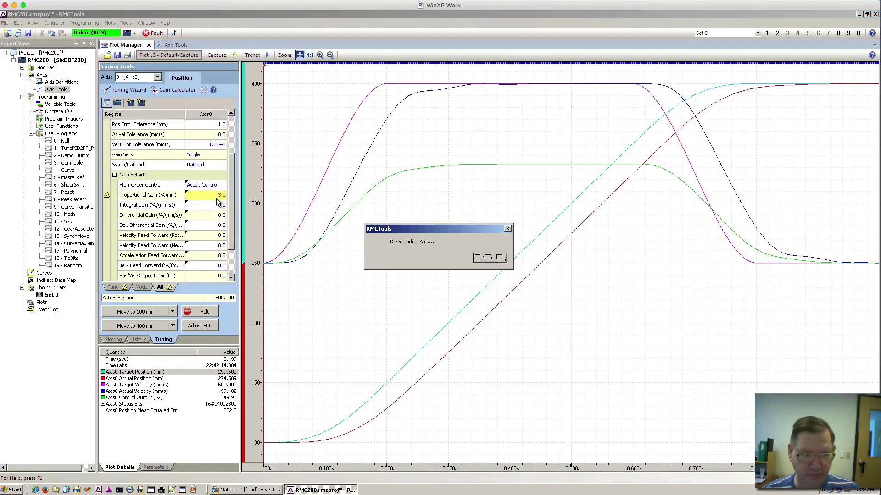
Step: Capture a 100→400 mm move and drag the cursor to read values near 0.556 s
click(151, 314)
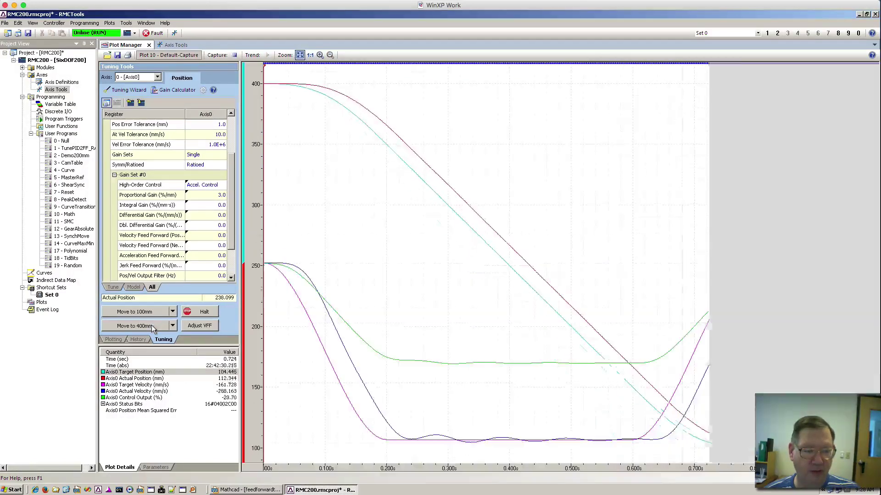
click(152, 326)
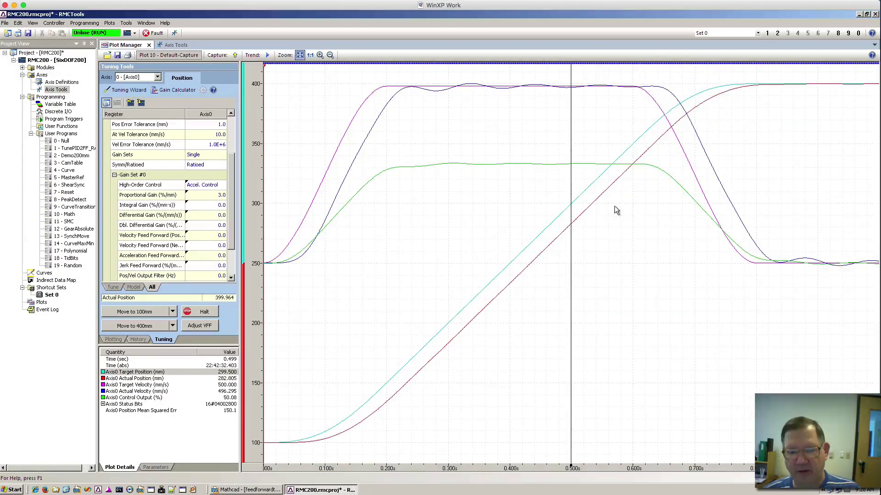
drag(571, 204, 605, 200)
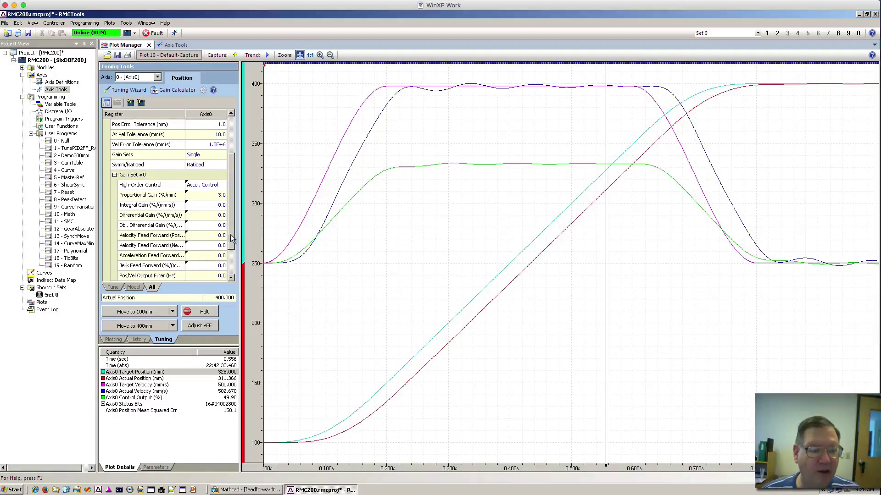
Step: Set both positive and negative velocity feed forward to 0.05
drag(230, 234, 232, 257)
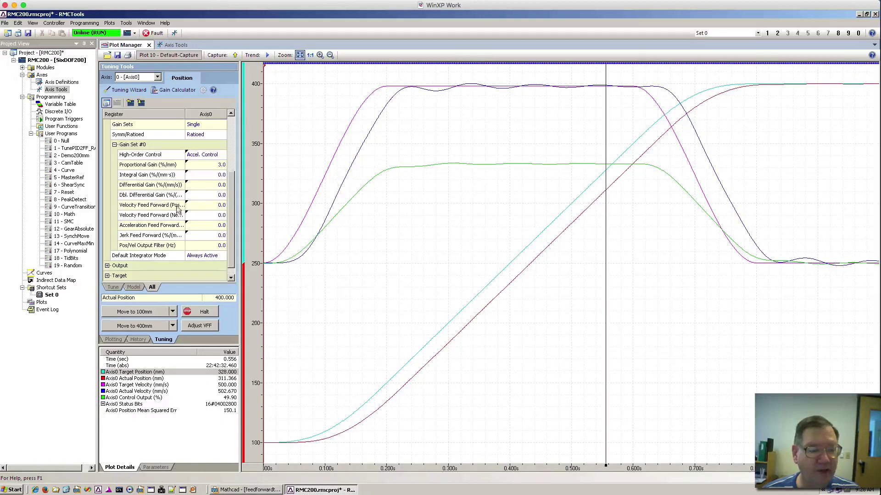
click(201, 209)
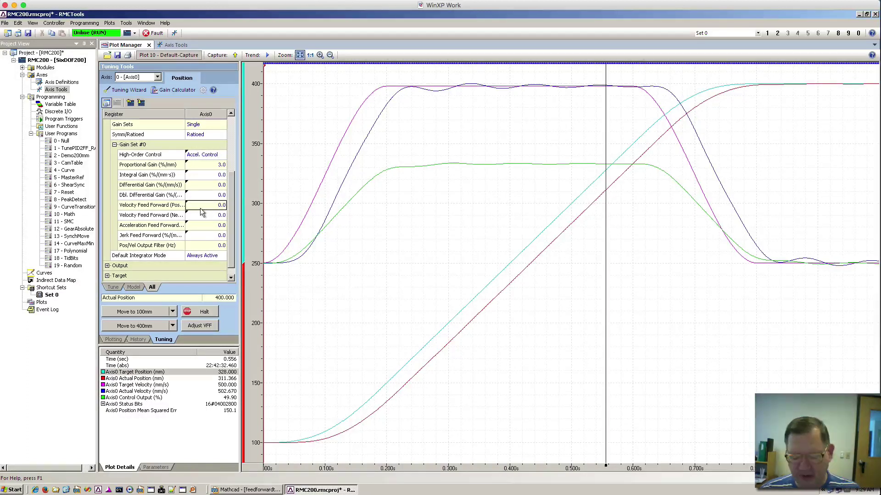
text(0.05)
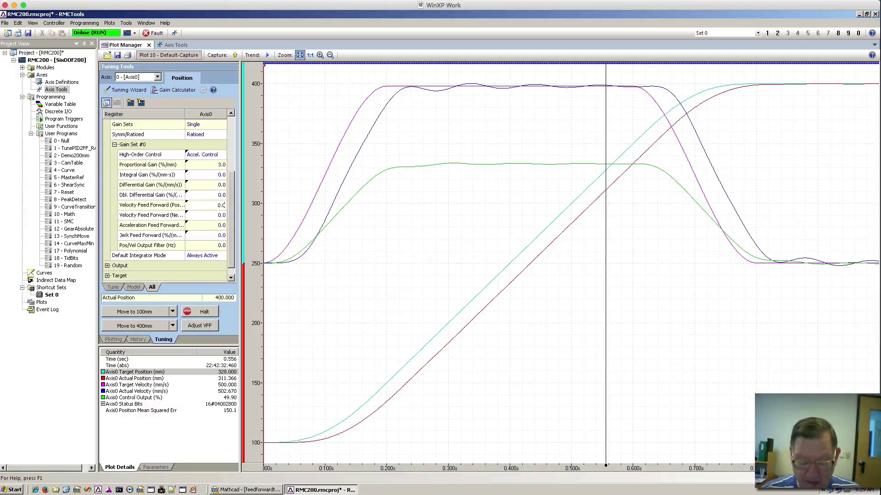
key(Return)
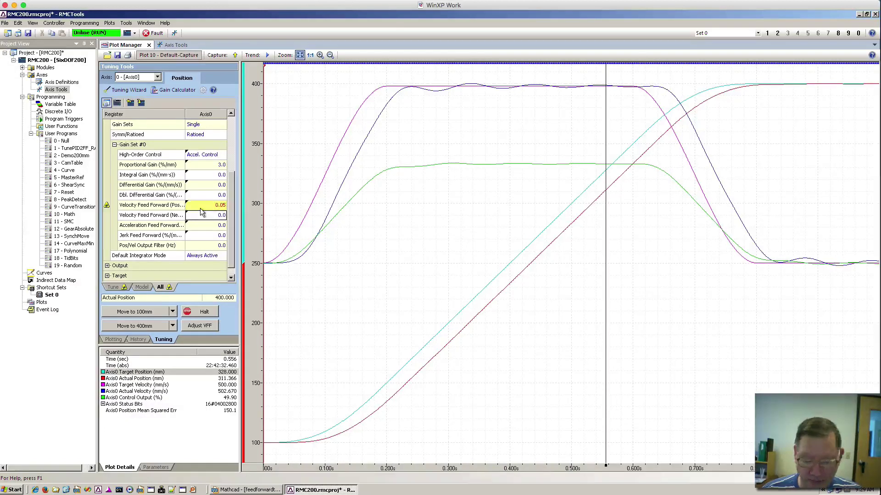
text(0.5)
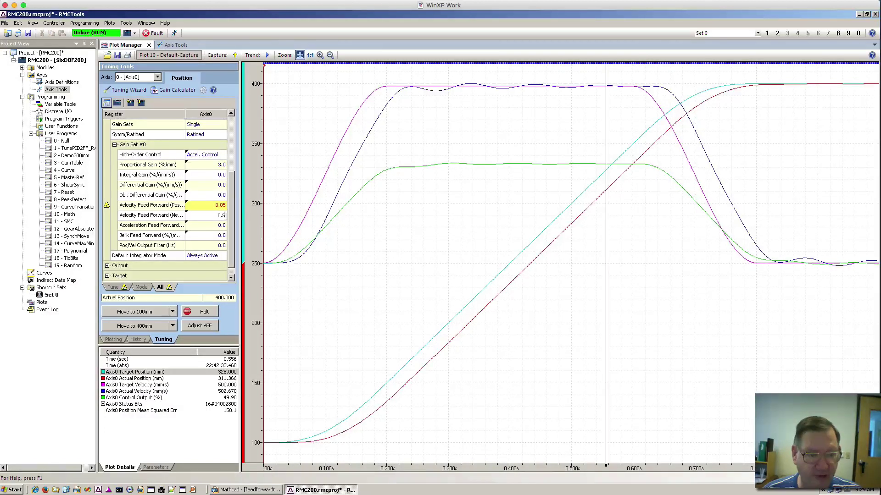
key(BackSpace)
key(BackSpace)
key(BackSpace)
text(0.05)
key(Return)
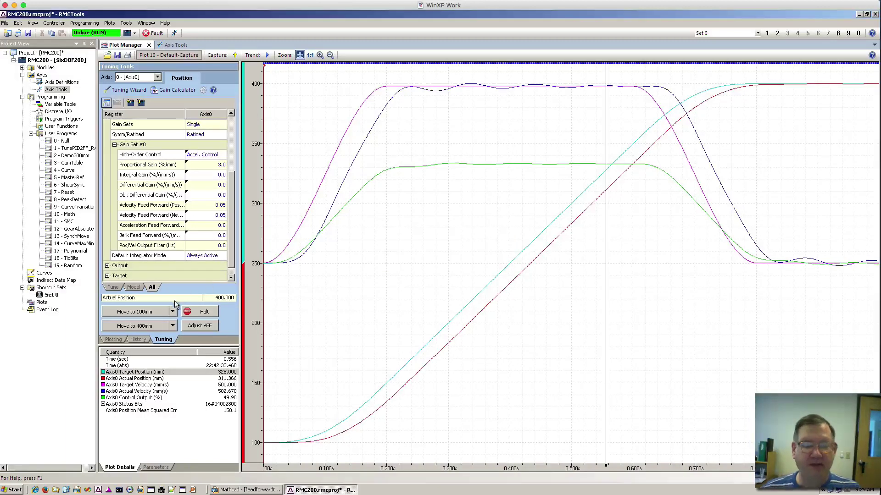
Step: Capture a 100→400 mm move and read actual 302.125 mm near 0.52 s
click(138, 312)
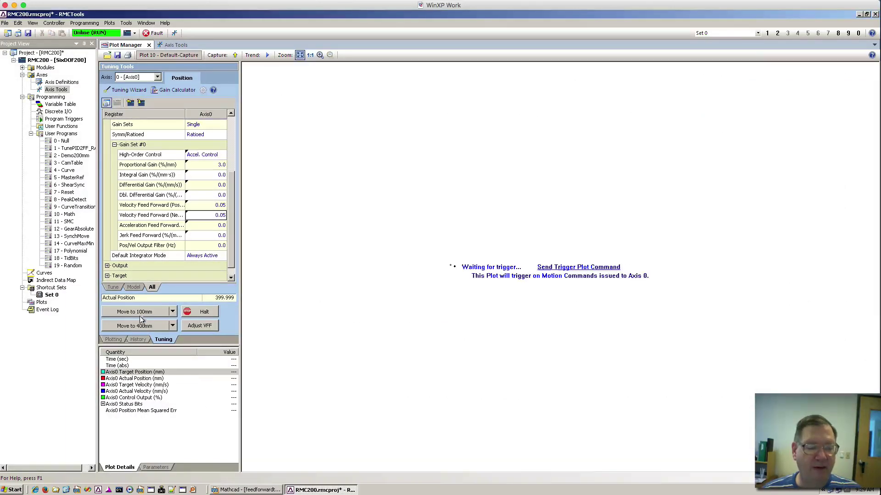
click(138, 326)
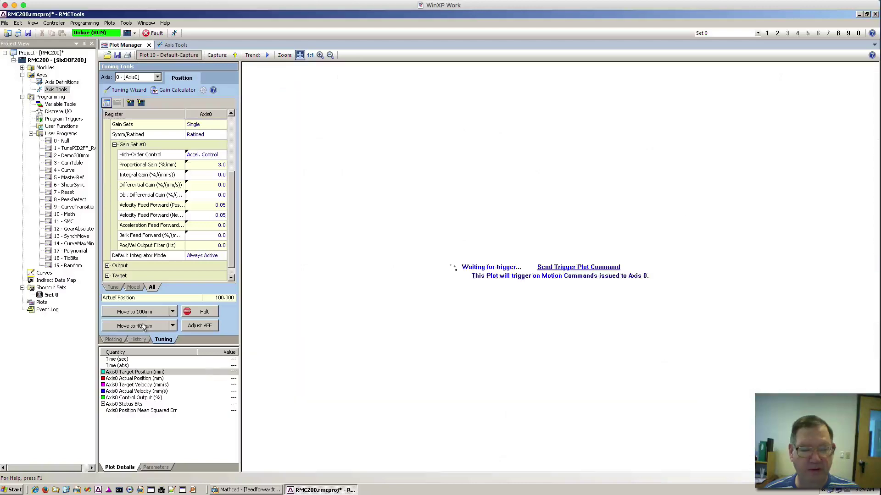
click(583, 220)
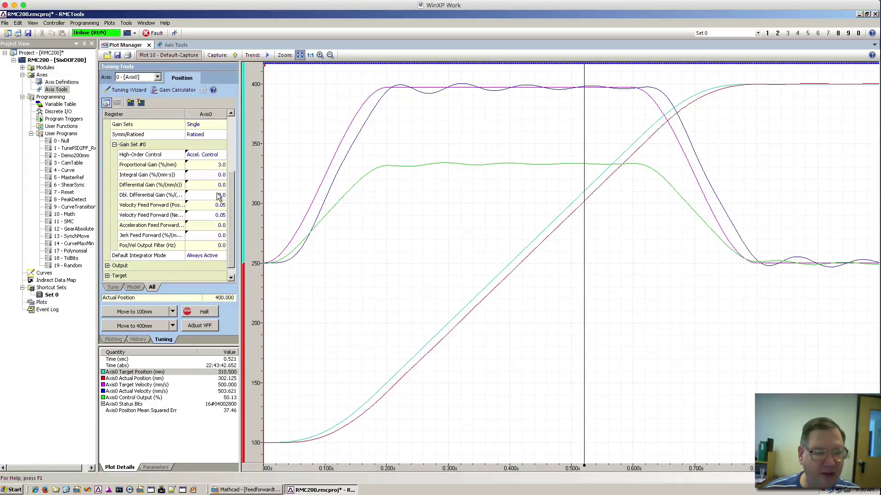
Step: Set Axis0's positive velocity feed forward to 0.09
click(219, 207)
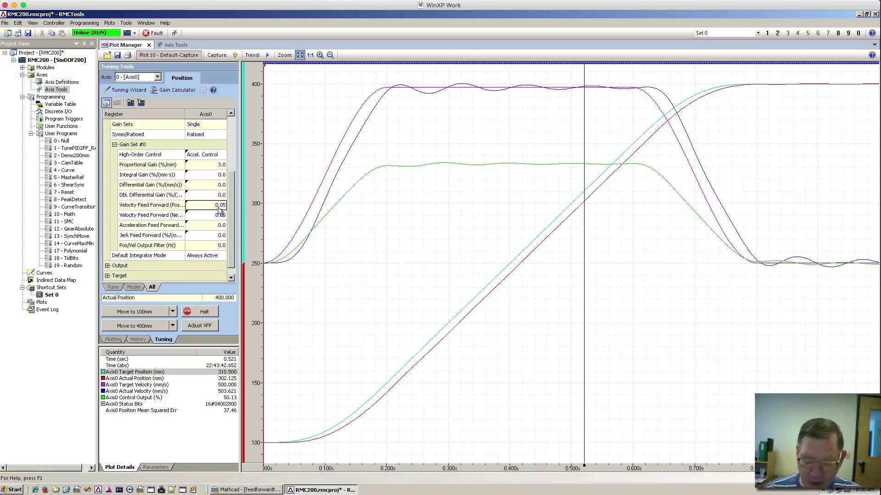
text(0.0)
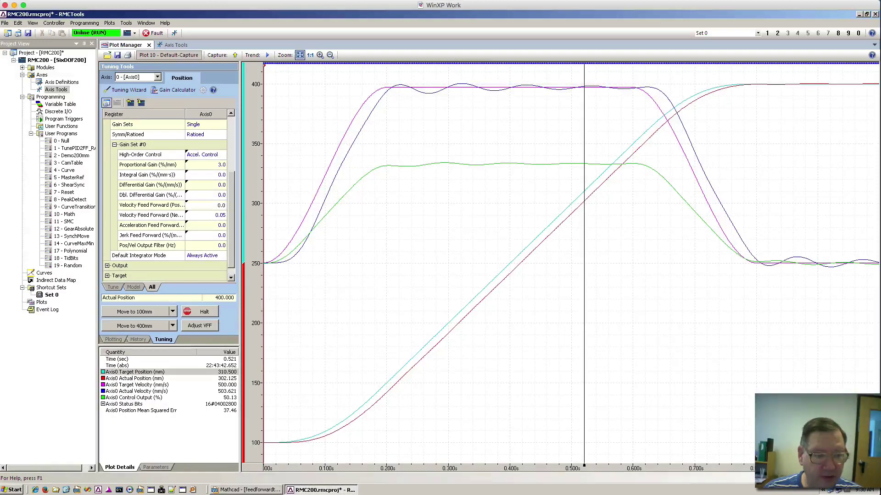
text(5)
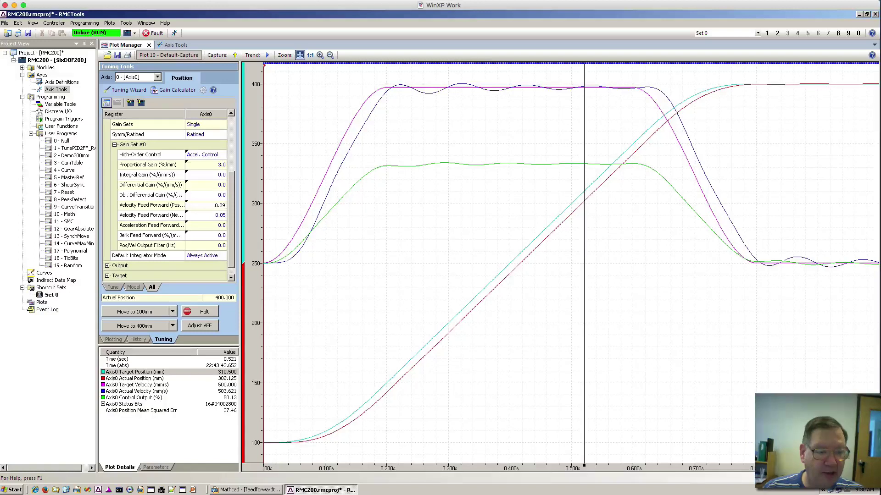
text(9)
key(Return)
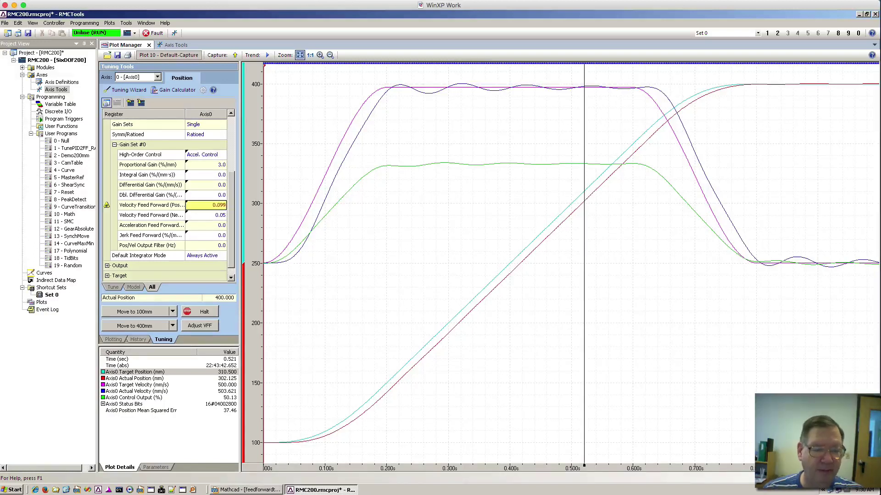
click(218, 207)
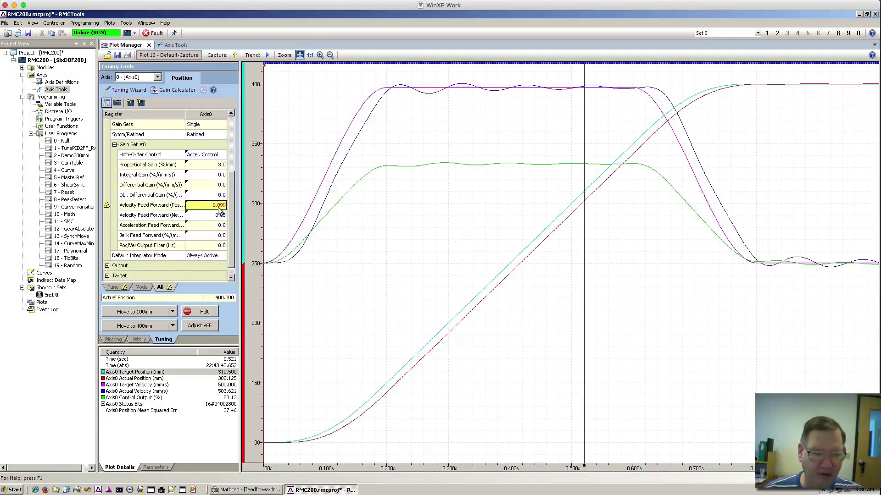
text(0.05)
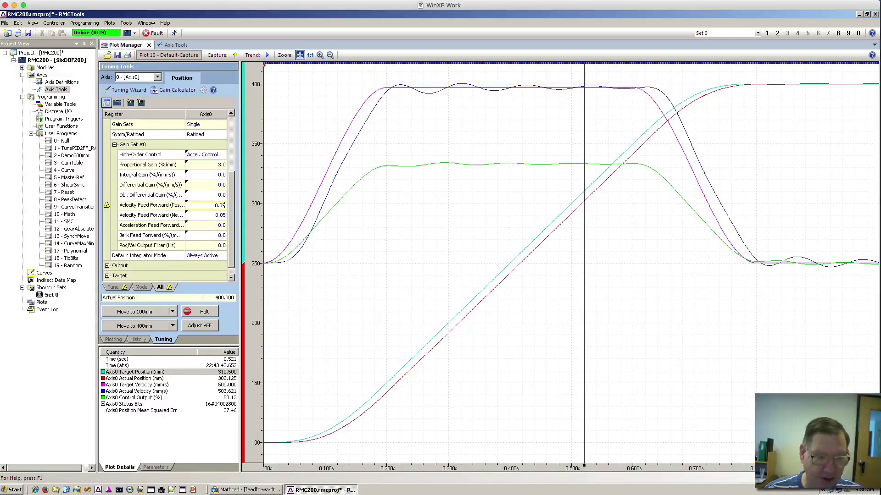
key(Return)
Step: Set the negative velocity feed forward to 0.09 as well
key(Down)
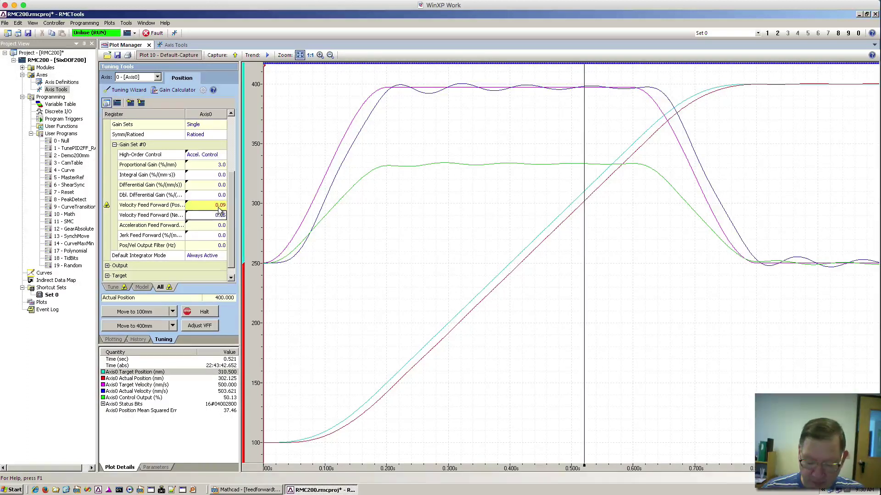
text(0.09)
key(Return)
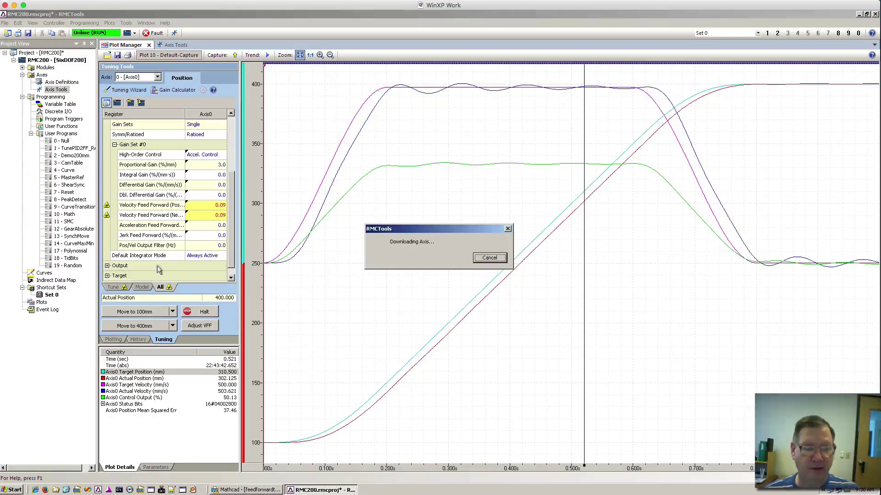
Step: Run a 100 mm to 400 mm move and read the plot at 0.53 s: 313.365 vs 315 mm
click(140, 313)
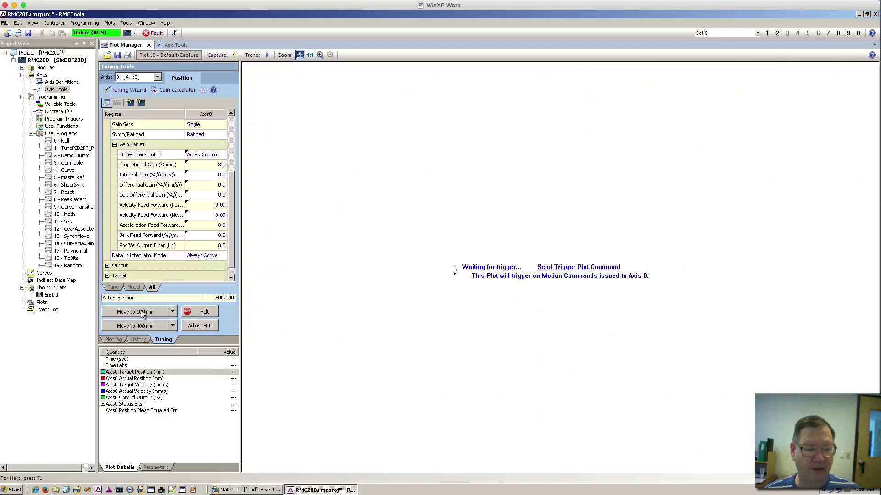
click(138, 326)
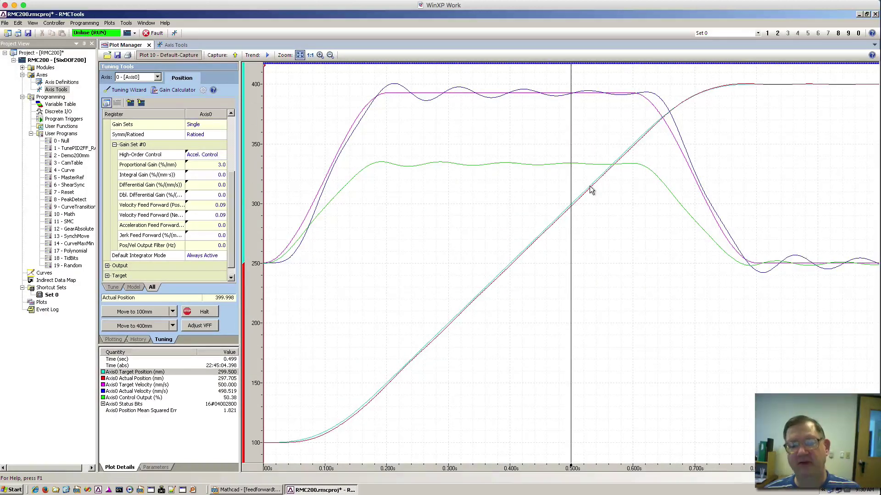
click(590, 187)
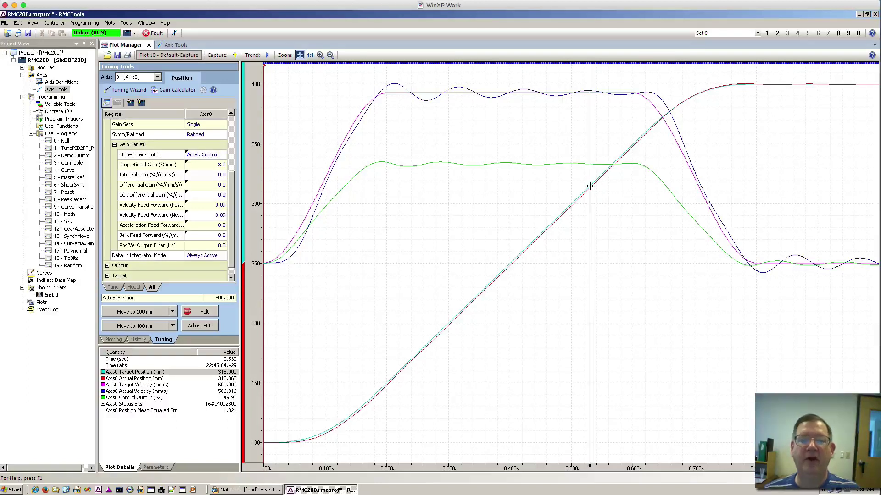